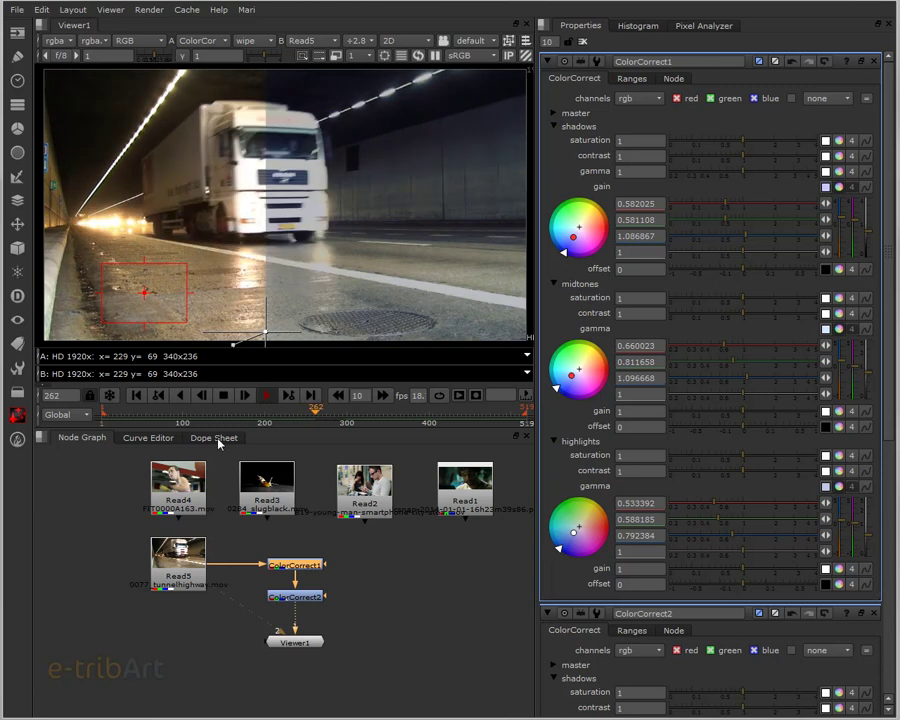
Delete both ColorCorrect nodes so the tunnel clip feeds Viewer1 directly
click(295, 597)
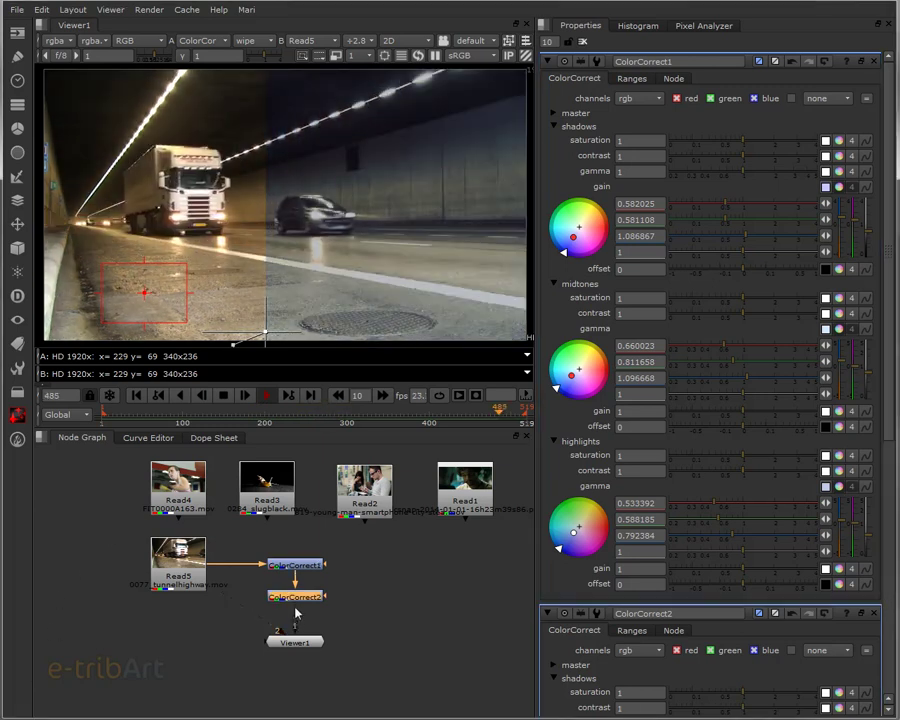
key(Delete)
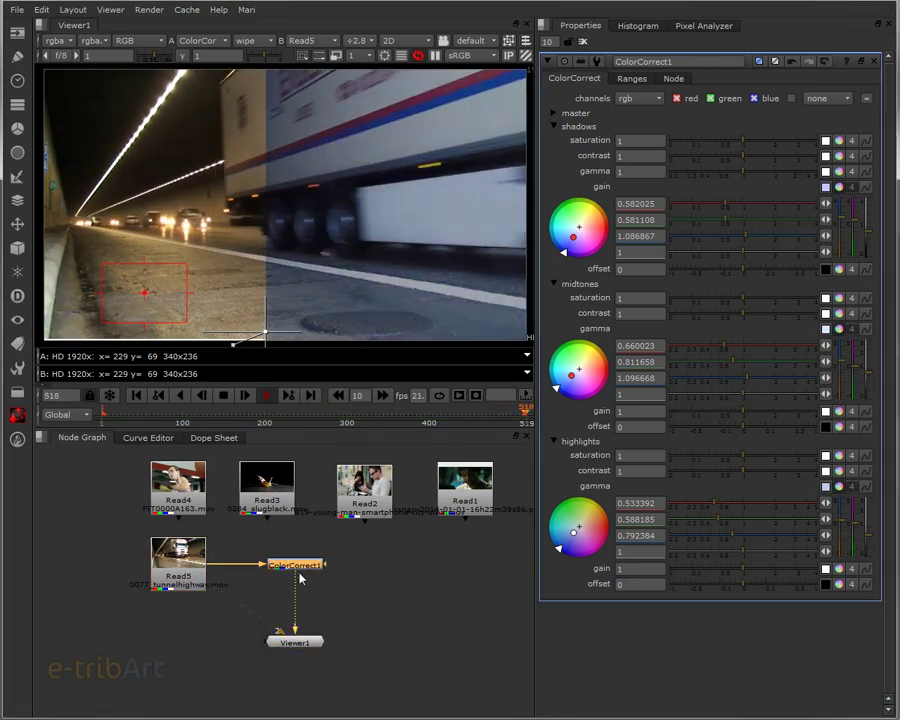
key(Delete)
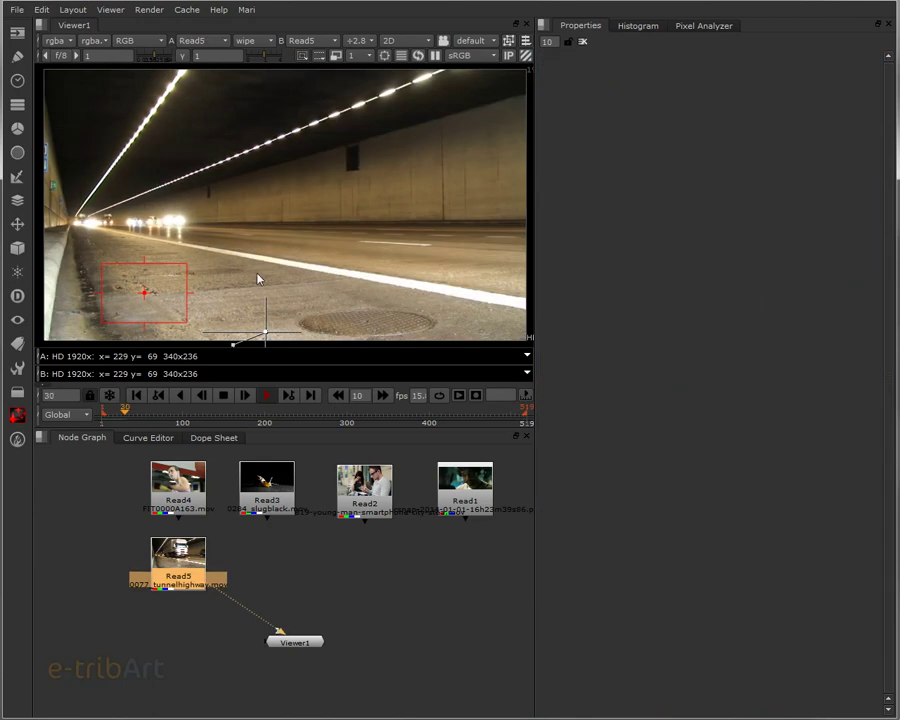
Stop playback at frame 116, nudge Read5 right, and bring up node search for ColorCorrect
click(266, 397)
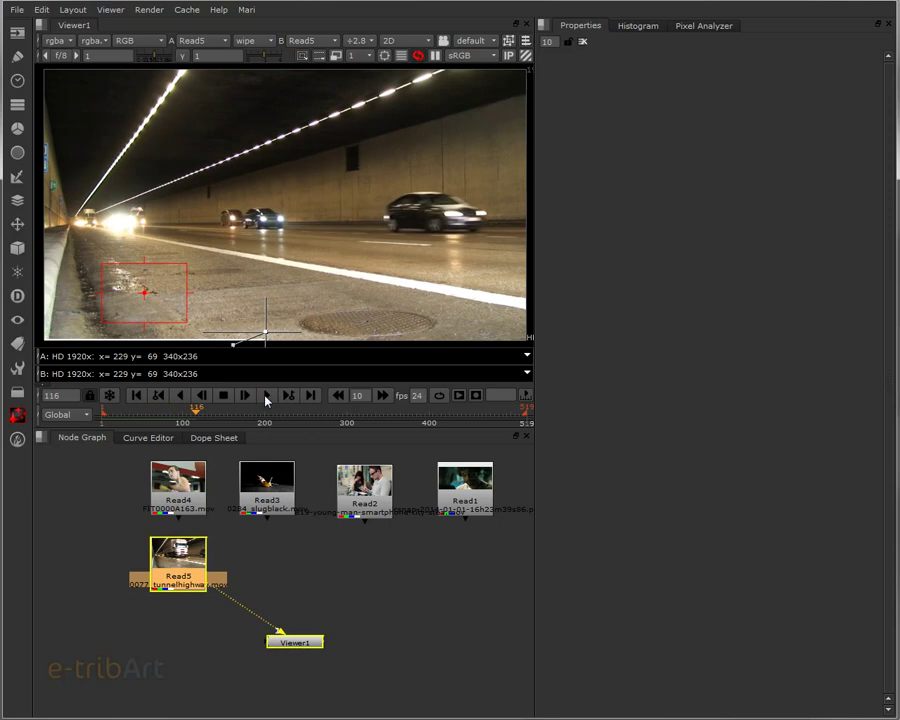
drag(181, 560, 201, 554)
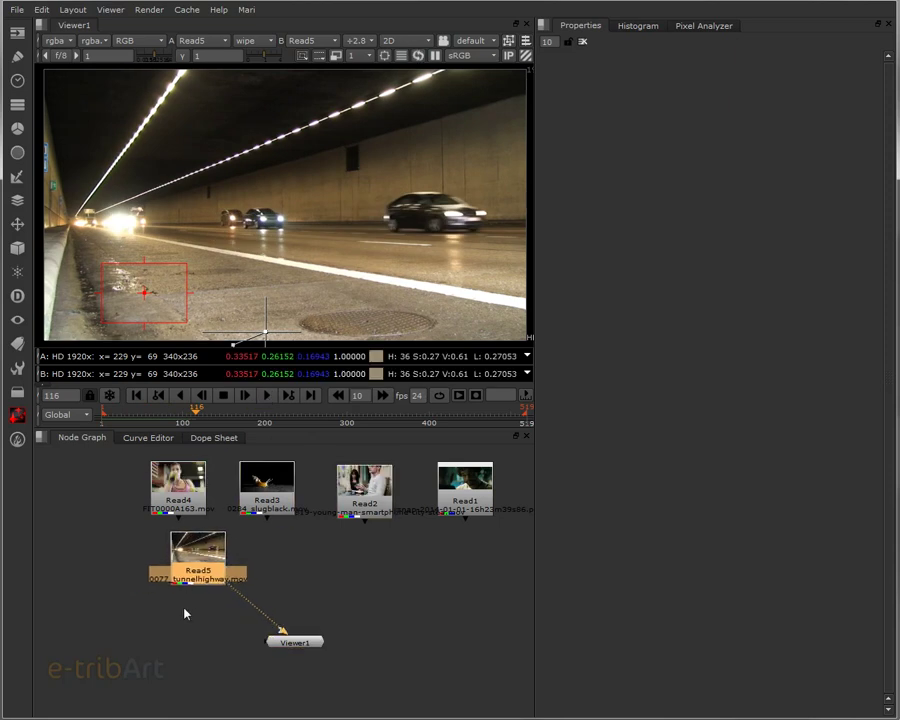
key(Tab)
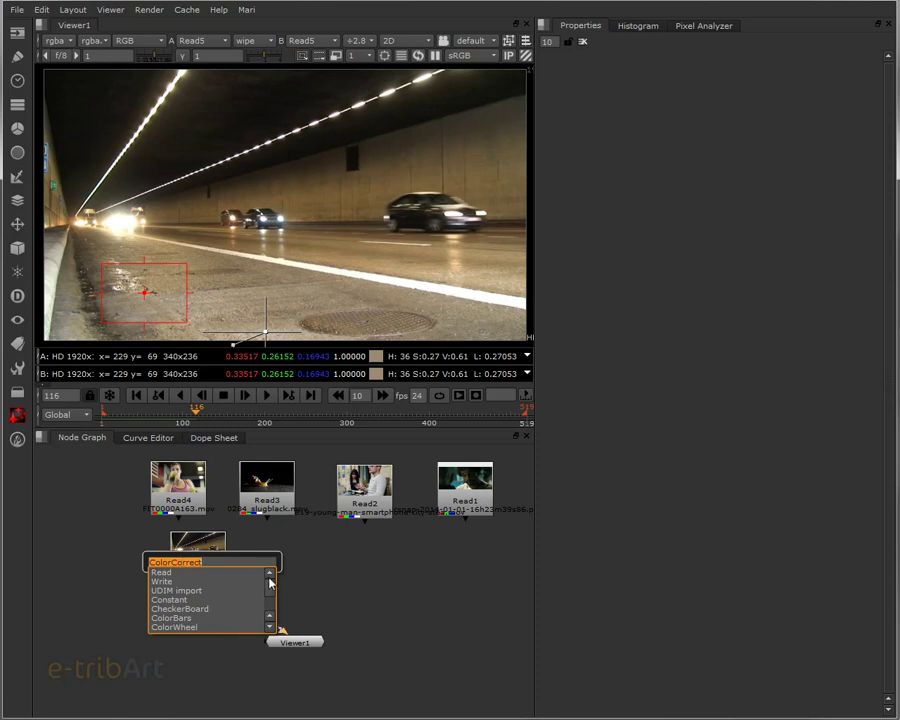
Create a default ColorCorrect1 node under Read5 and nudge Read5 into place
key(Return)
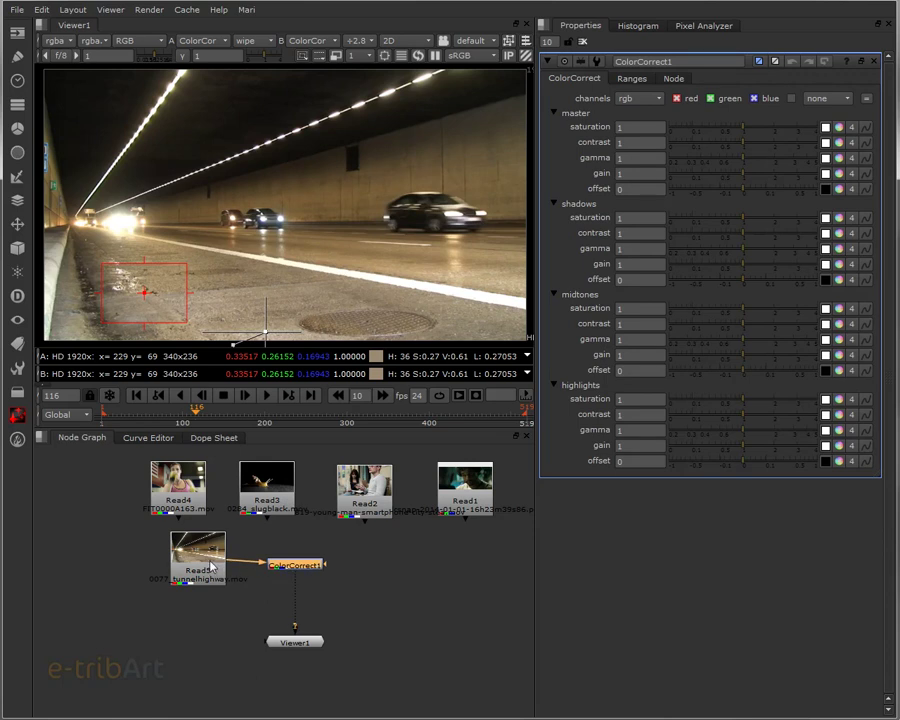
drag(211, 566, 217, 571)
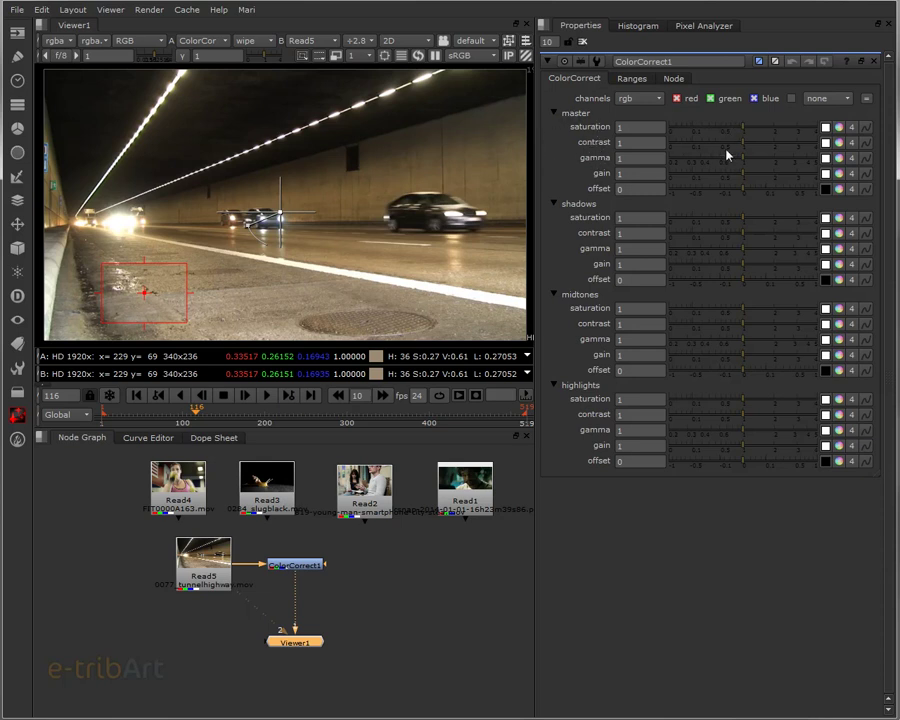
mouse_move(741, 143)
mouse_down()
mouse_move(750, 151)
mouse_move(734, 151)
mouse_move(743, 149)
mouse_up()
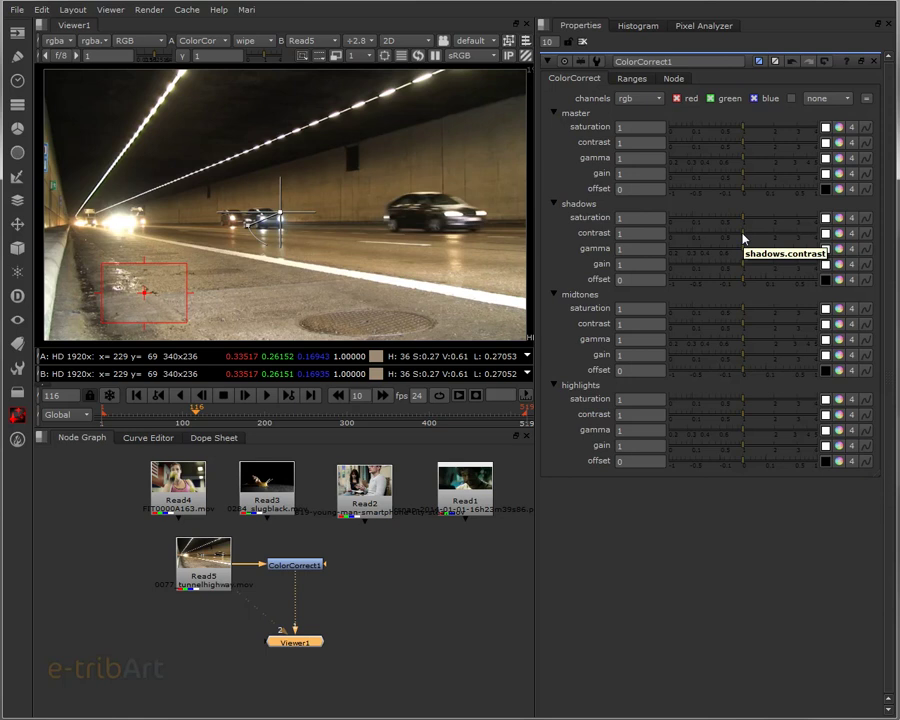
drag(743, 238, 769, 238)
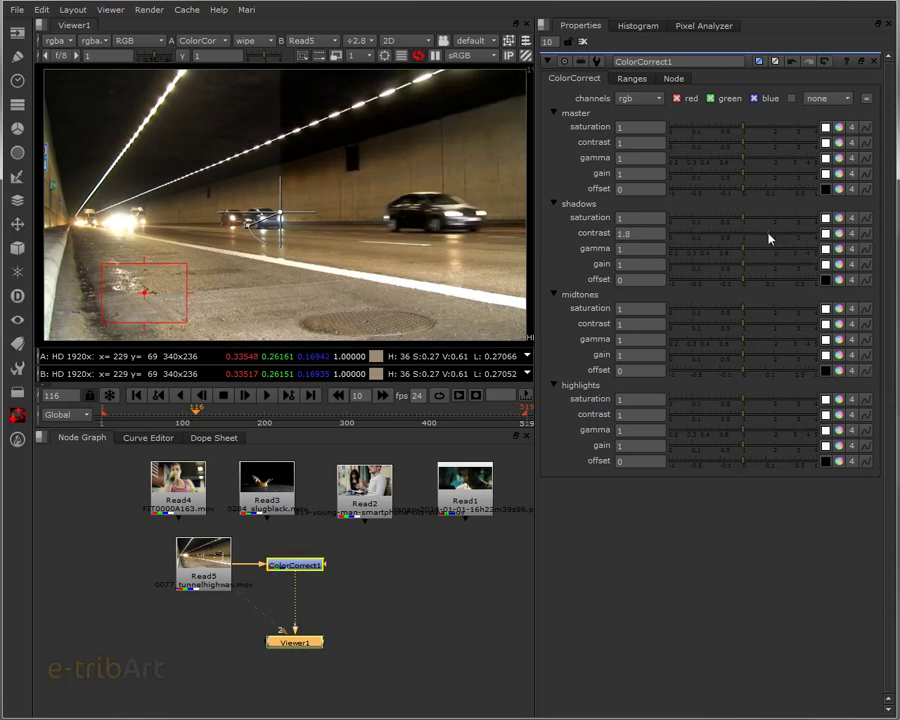
drag(779, 237, 745, 238)
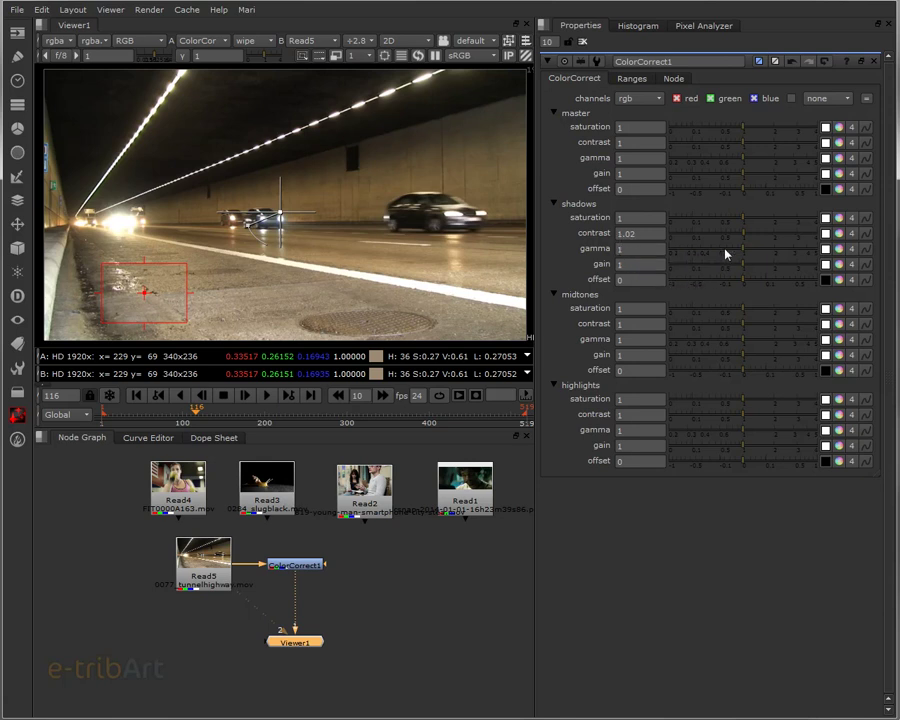
double_click(638, 233)
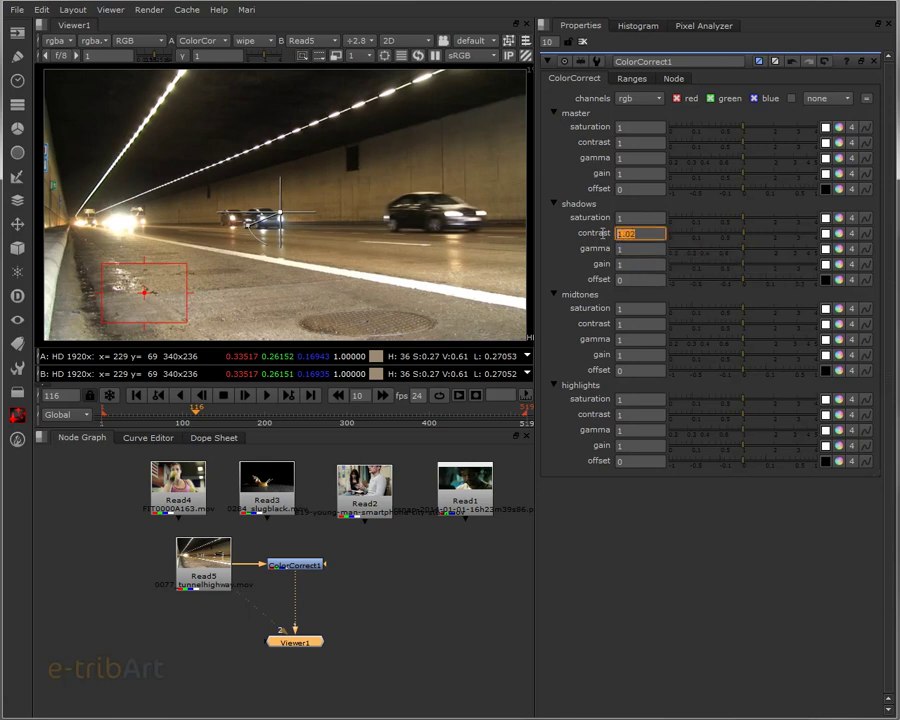
text(1)
Keep shadows contrast at 1 and expand shadows gamma into a colour wheel, briefly checking gain
click(644, 250)
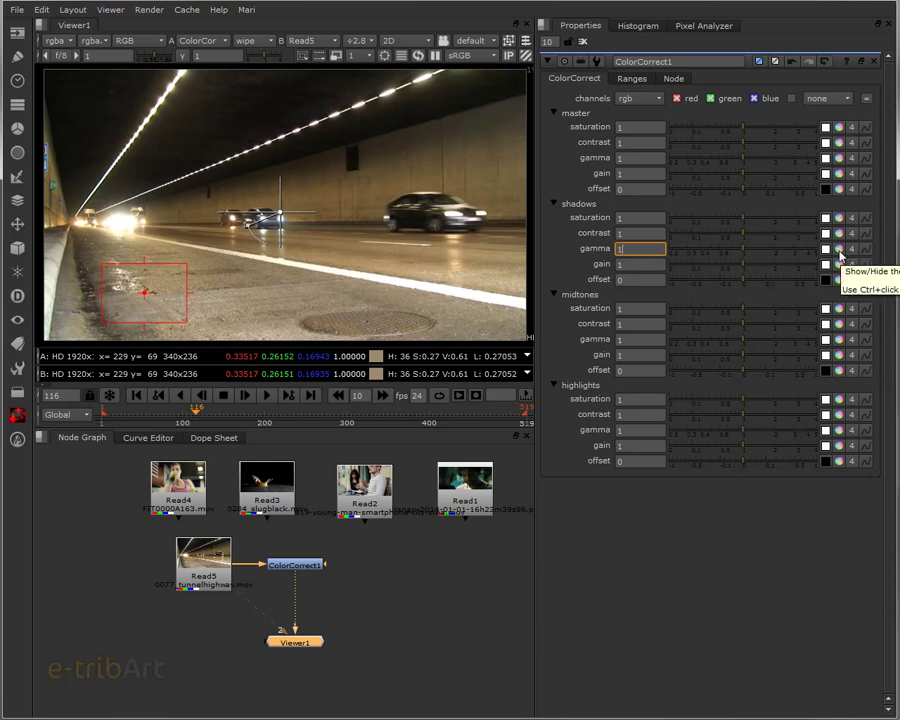
click(839, 251)
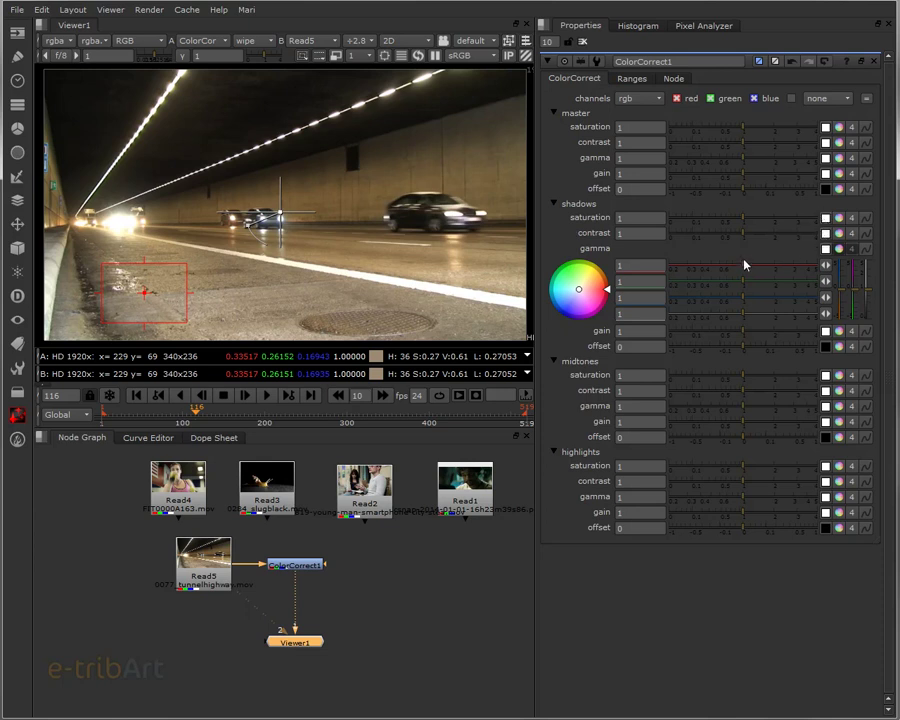
click(838, 331)
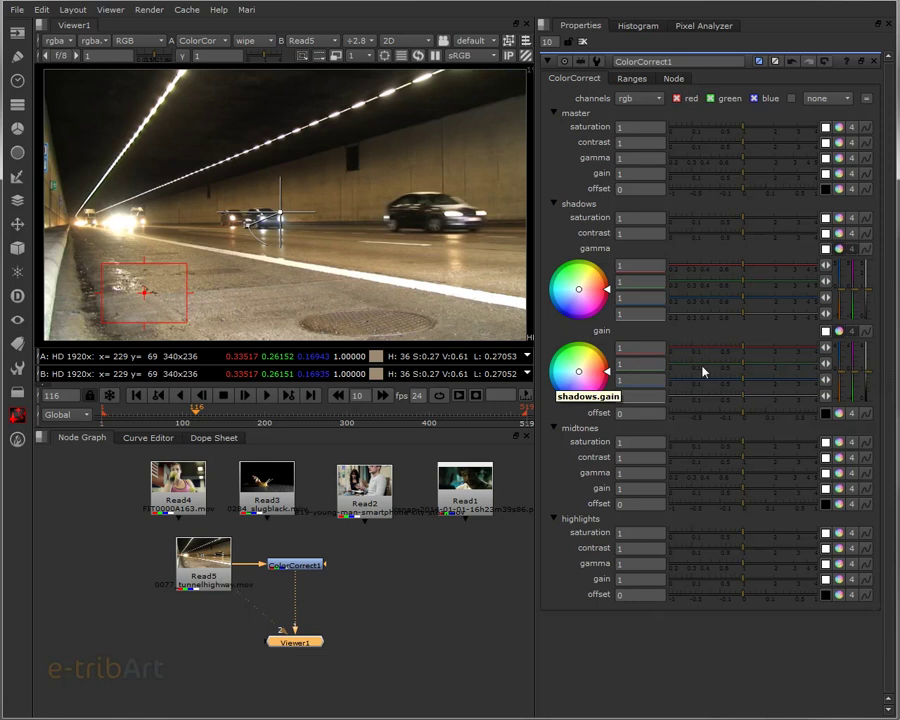
click(840, 333)
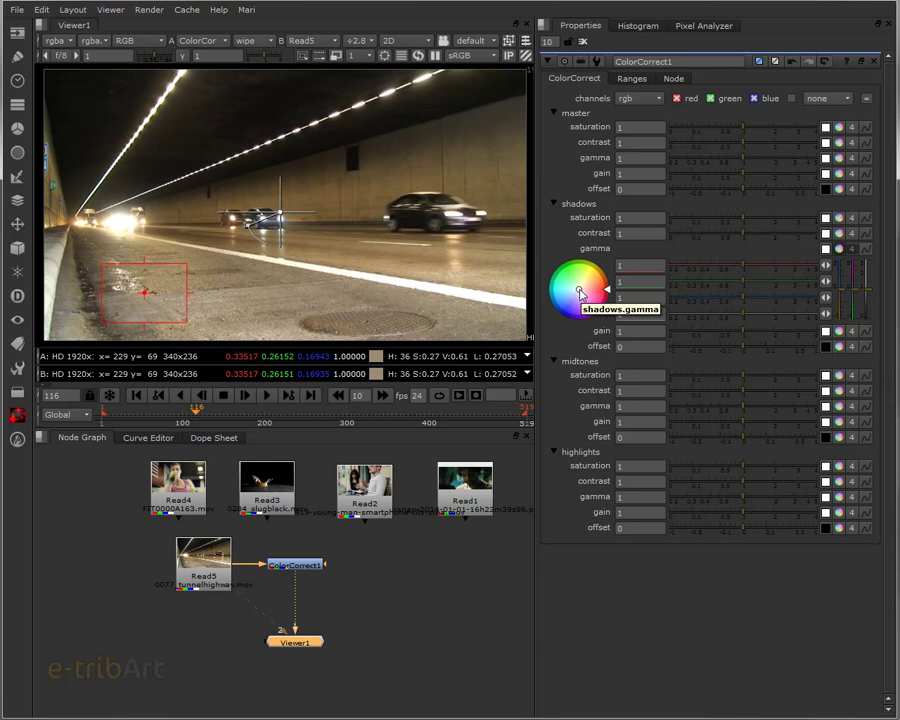
Widen the wipe and tint shadows gamma blue, ending near 0.45 red, 0.42 green, 0.93 blue
mouse_move(580, 293)
mouse_down()
mouse_move(538, 371)
mouse_move(461, 456)
mouse_move(468, 438)
mouse_move(459, 447)
mouse_move(484, 461)
mouse_move(519, 424)
mouse_move(500, 446)
mouse_up()
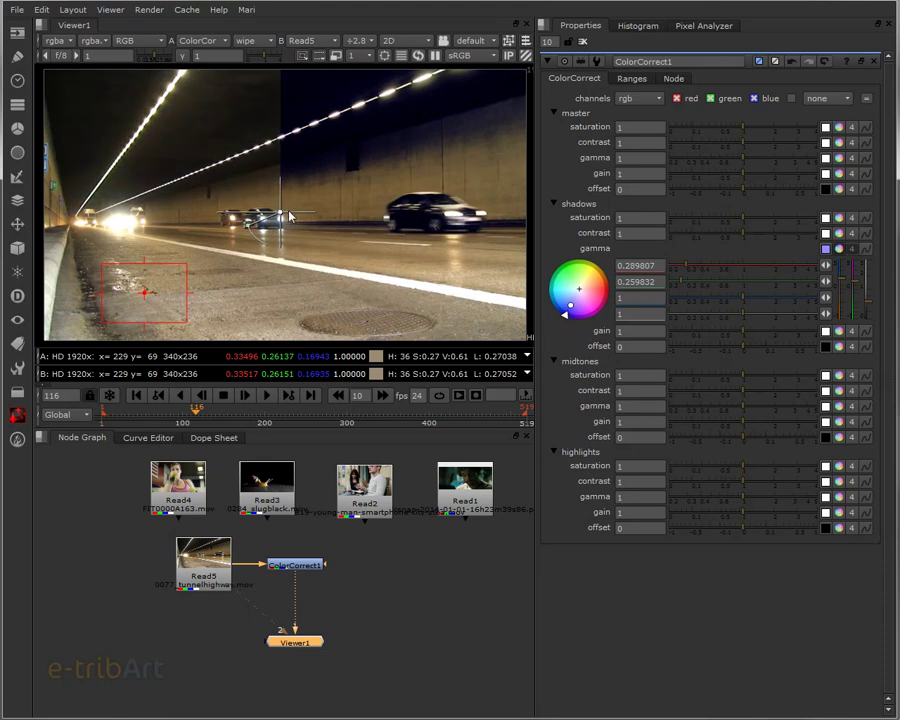
mouse_move(281, 215)
mouse_down()
mouse_move(368, 265)
mouse_move(366, 217)
mouse_up()
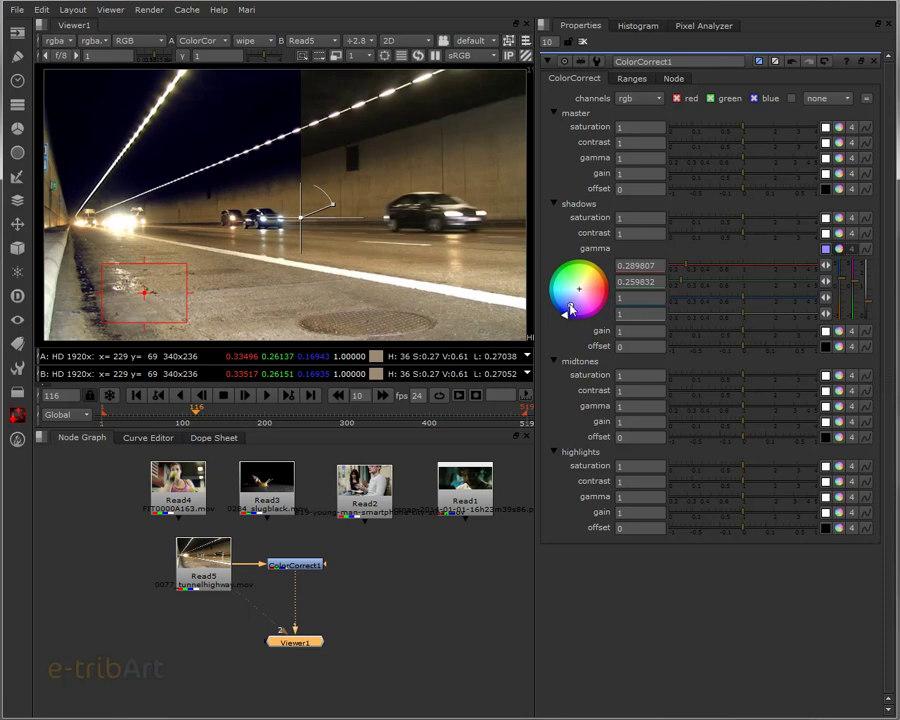
drag(564, 306, 566, 296)
mouse_move(565, 219)
mouse_down()
mouse_move(505, 47)
mouse_move(541, 44)
mouse_up()
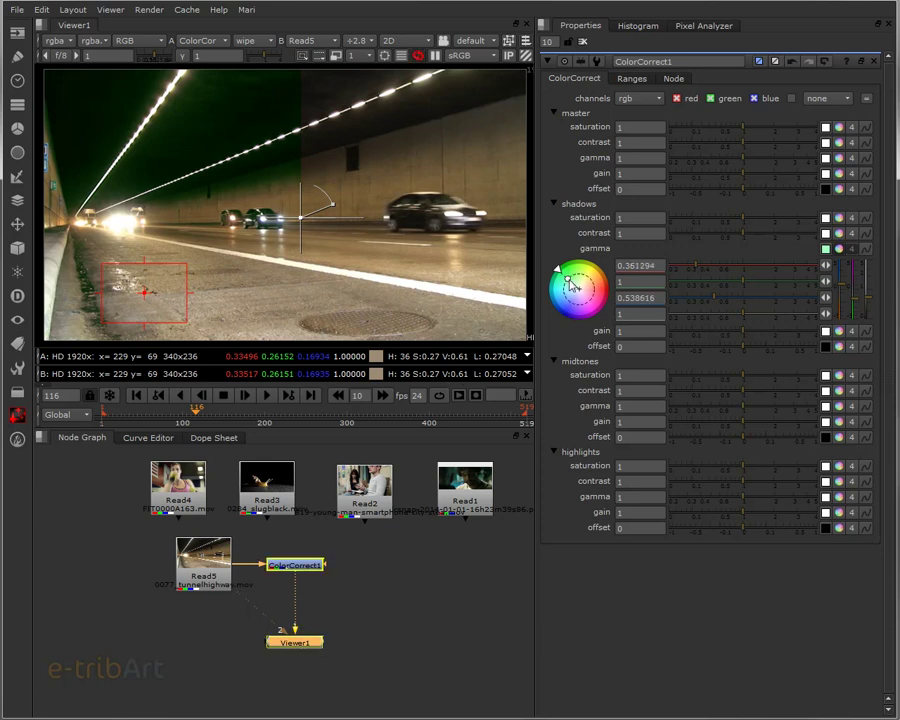
mouse_move(572, 285)
mouse_down()
mouse_move(554, 268)
mouse_move(566, 277)
mouse_up()
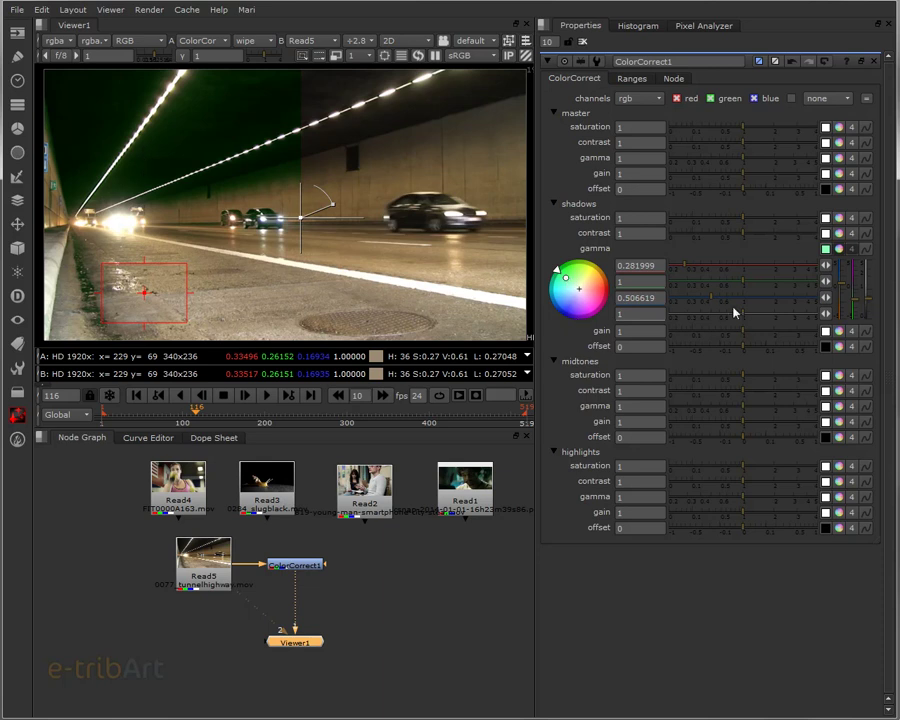
drag(568, 284, 566, 298)
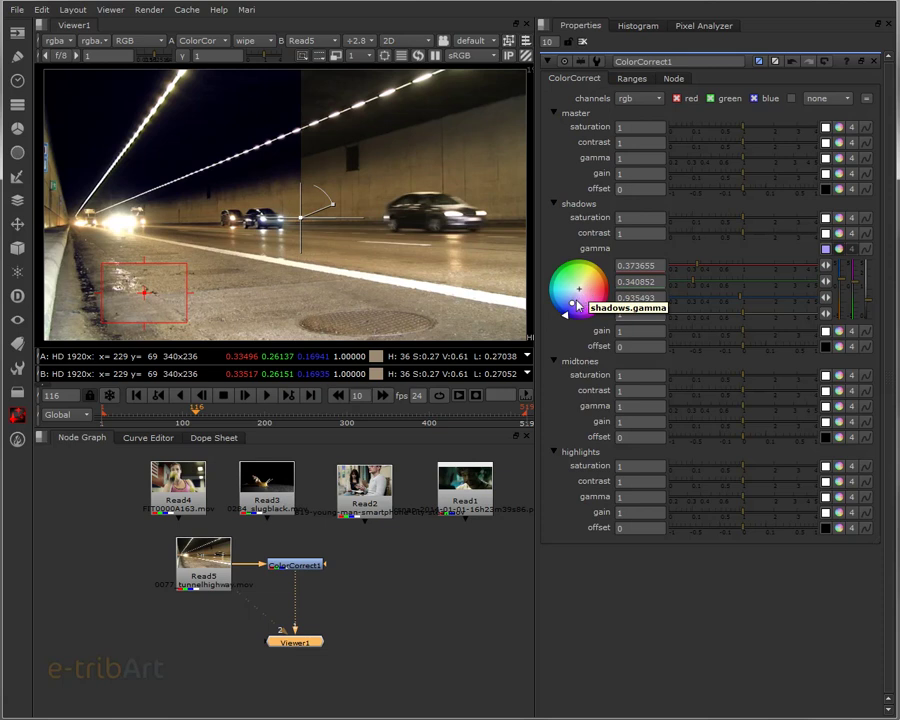
mouse_move(573, 305)
mouse_down()
mouse_move(590, 296)
mouse_move(593, 280)
mouse_move(579, 291)
mouse_up()
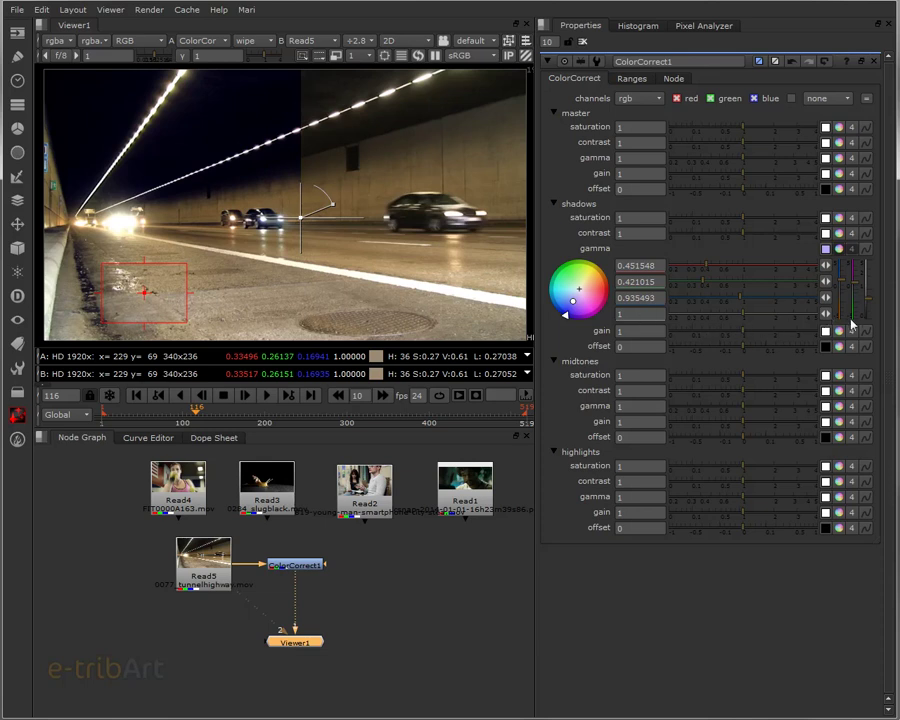
drag(871, 304, 871, 305)
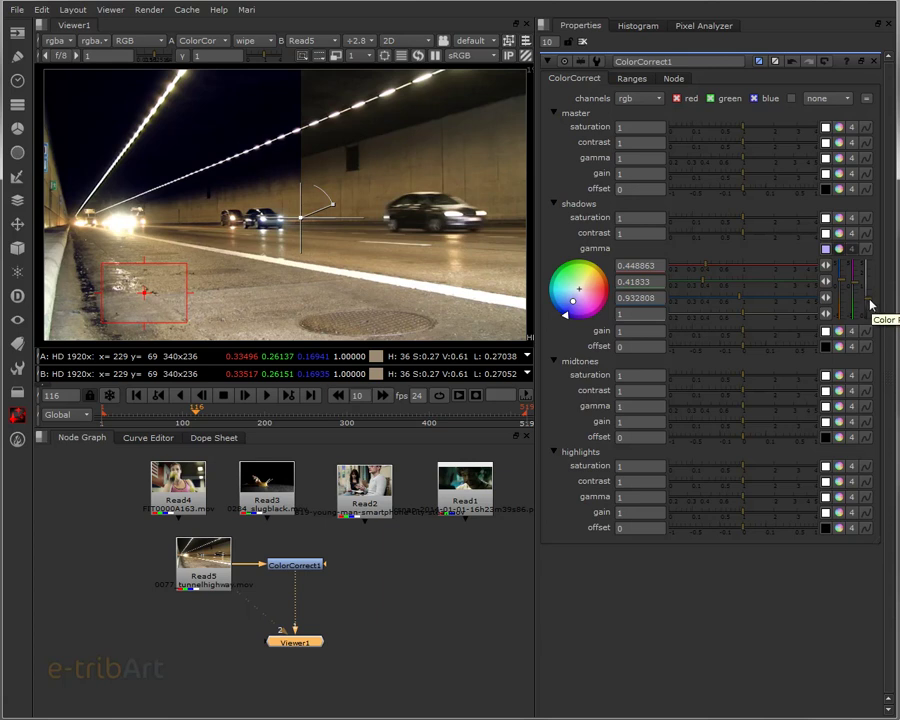
Raise overall shadows gamma, then set its green to 0.57 and red to 0.56
mouse_move(870, 305)
mouse_down()
mouse_move(873, 285)
mouse_move(876, 295)
mouse_up()
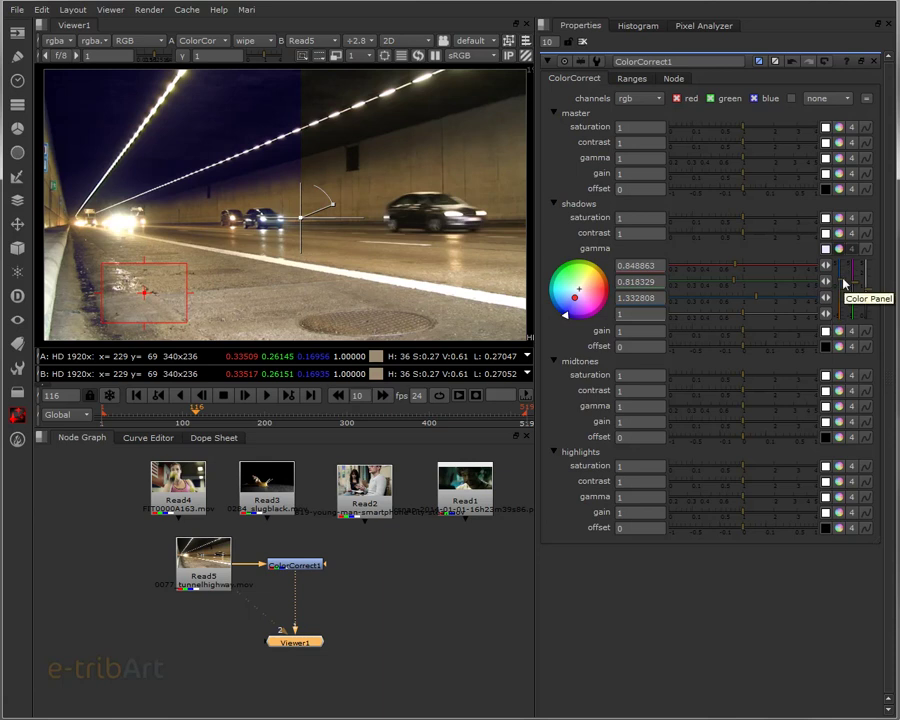
drag(871, 294, 873, 301)
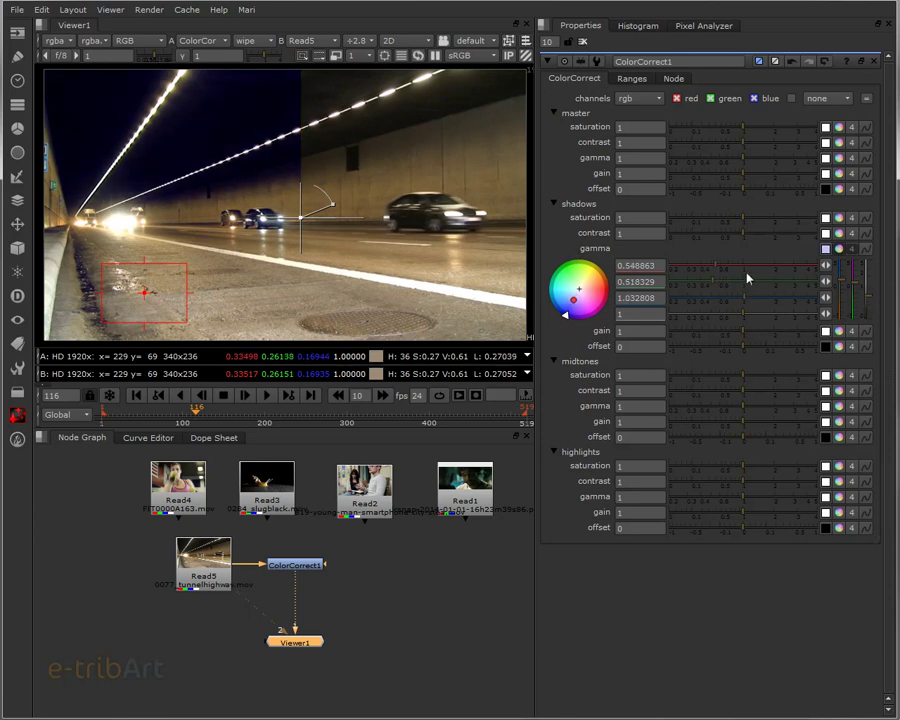
mouse_move(710, 284)
mouse_down()
mouse_move(718, 286)
mouse_move(708, 286)
mouse_up()
click(716, 266)
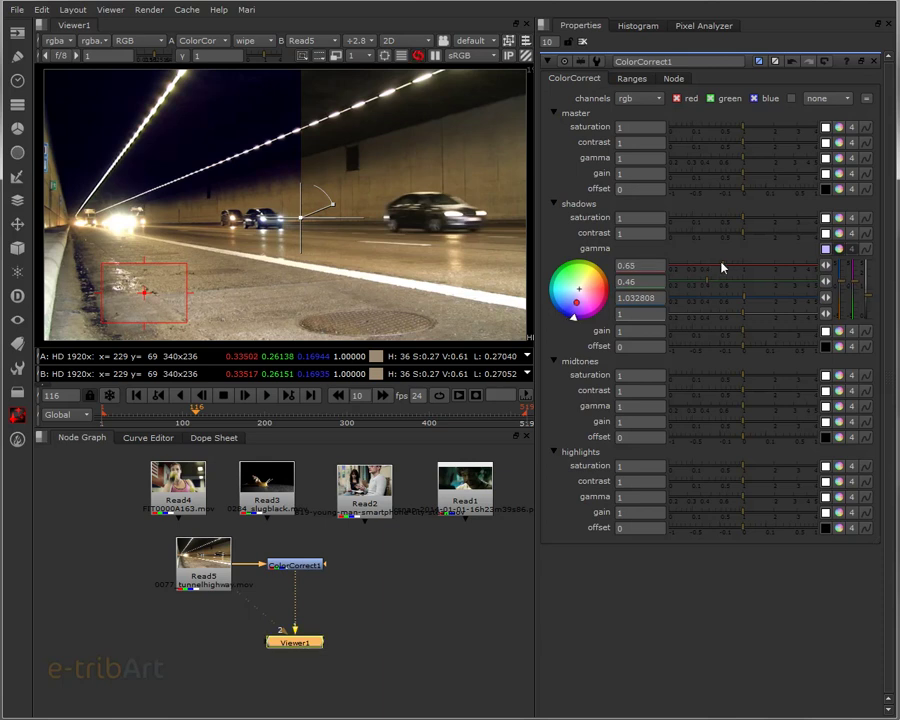
Raise all shadows gamma channels about 0.1, lower red to 0.57, and rotate the hue
drag(576, 308, 578, 289)
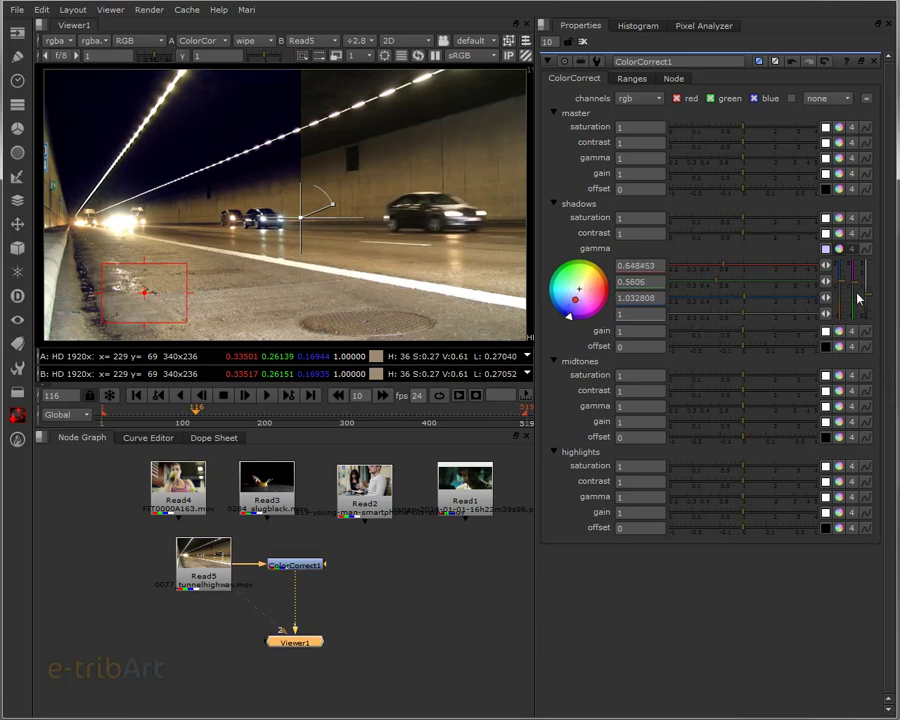
drag(872, 300, 864, 303)
drag(864, 303, 864, 300)
drag(640, 266, 630, 258)
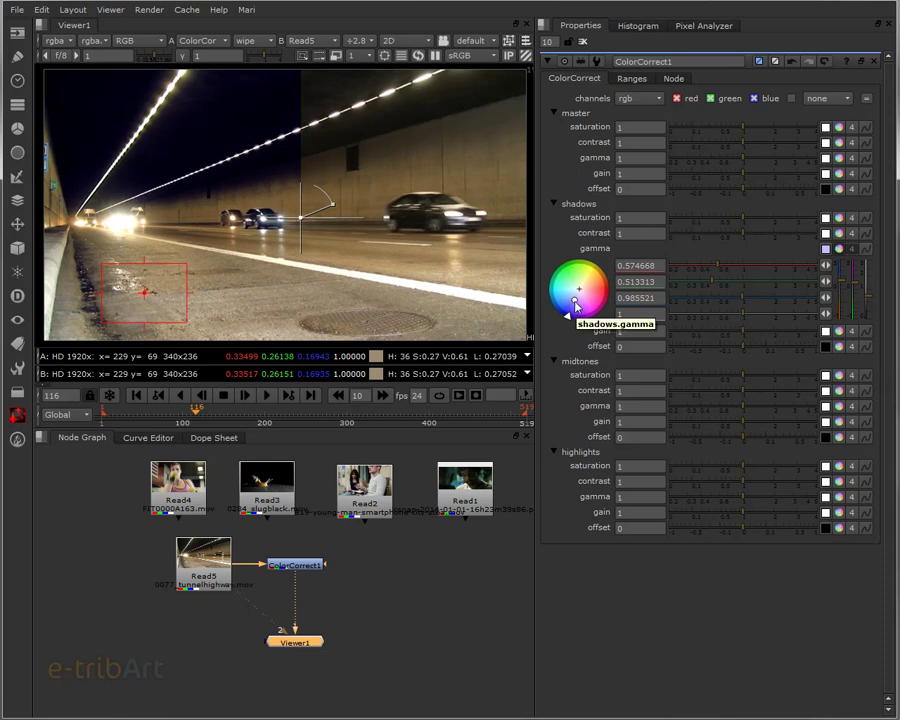
mouse_move(576, 305)
mouse_down()
mouse_move(620, 287)
mouse_move(523, 272)
mouse_move(686, 285)
mouse_move(391, 317)
mouse_move(599, 142)
mouse_move(613, 172)
mouse_move(588, 191)
mouse_move(605, 265)
mouse_move(572, 288)
mouse_up()
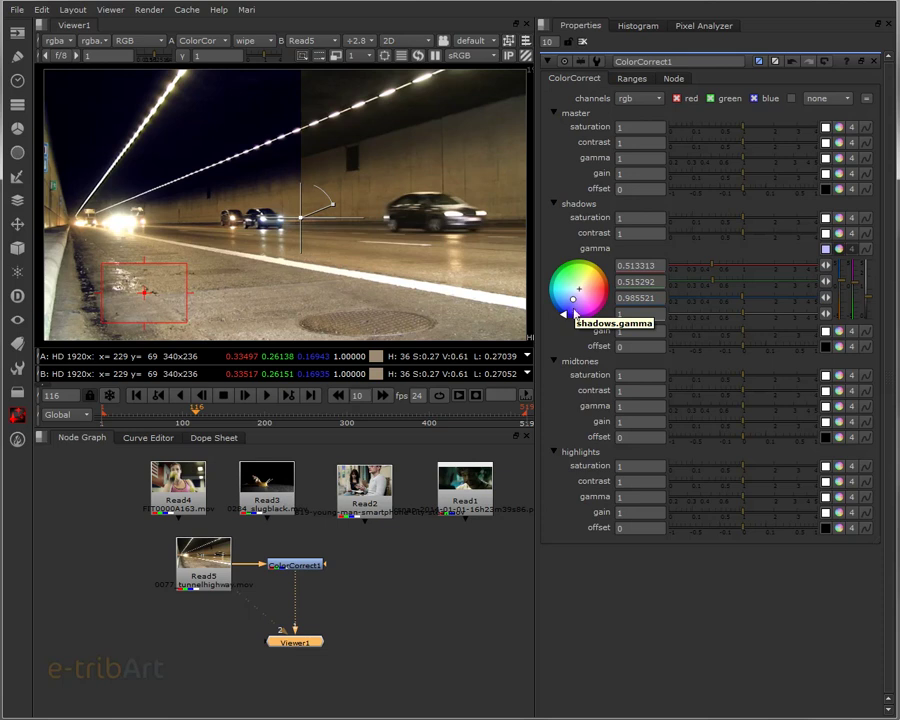
Try pink and other shadow hues, settling on cool blue near 0.32 / 0.41 / 0.96
drag(568, 313, 620, 292)
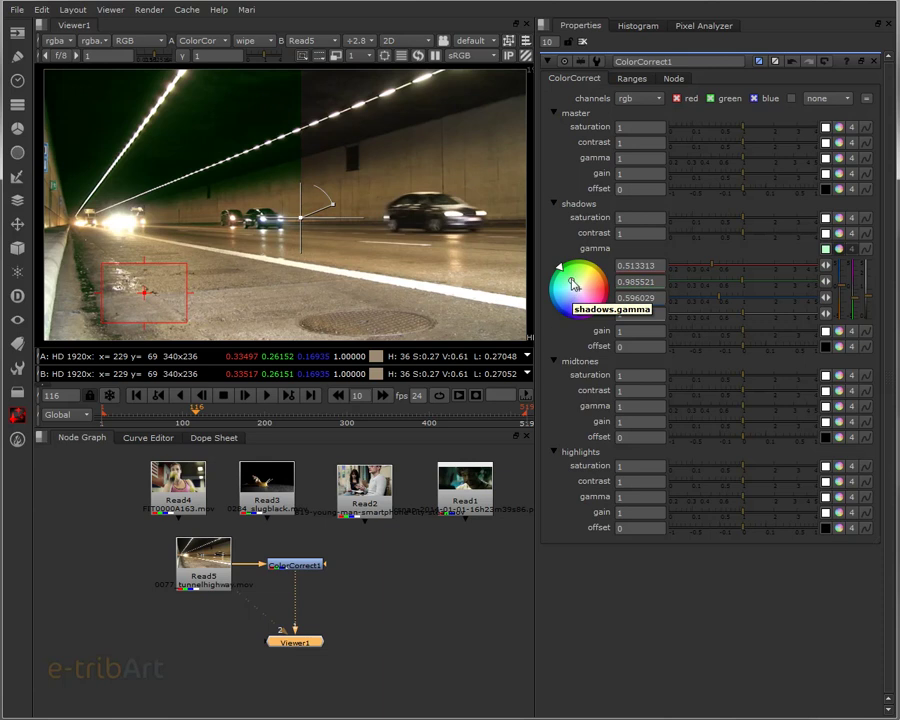
mouse_move(565, 272)
mouse_down()
mouse_move(533, 285)
mouse_move(562, 314)
mouse_move(594, 276)
mouse_up()
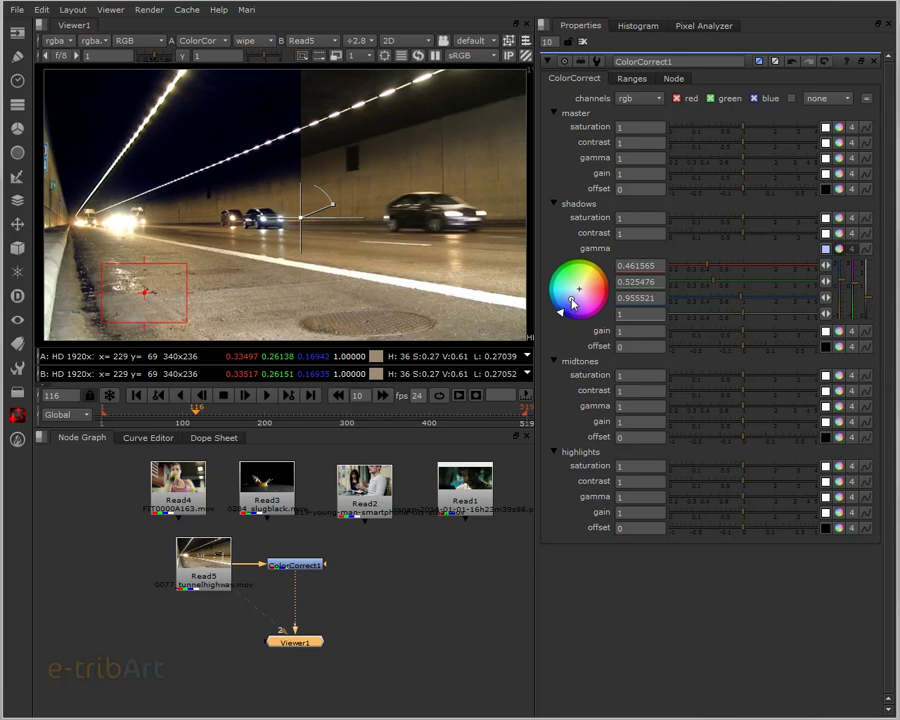
mouse_move(573, 305)
mouse_down()
mouse_move(577, 292)
mouse_move(553, 341)
mouse_up()
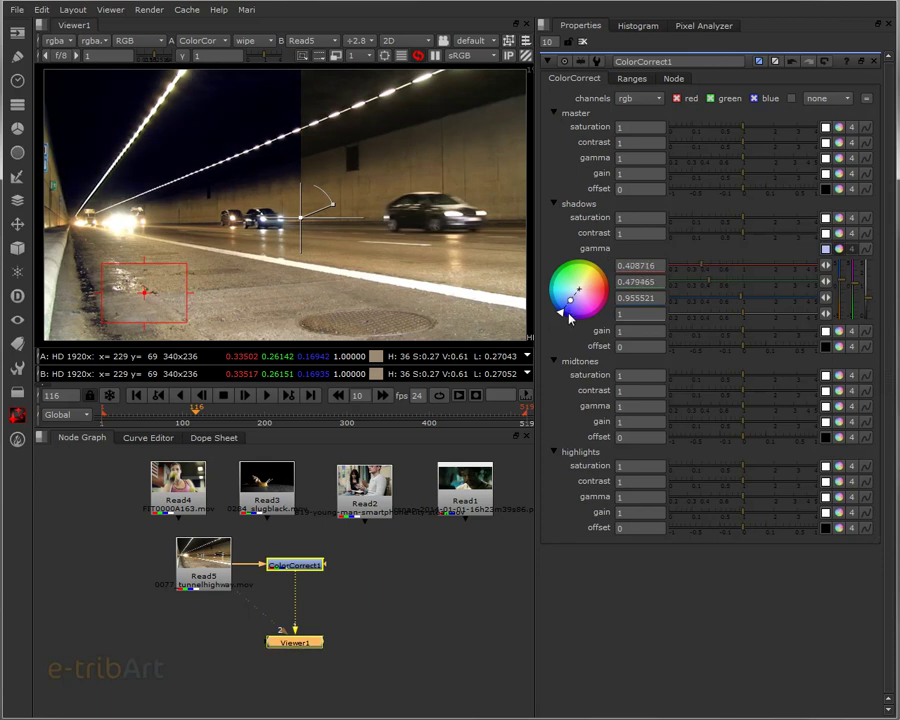
mouse_move(570, 299)
mouse_down()
mouse_move(596, 272)
mouse_move(569, 313)
mouse_move(608, 256)
mouse_up()
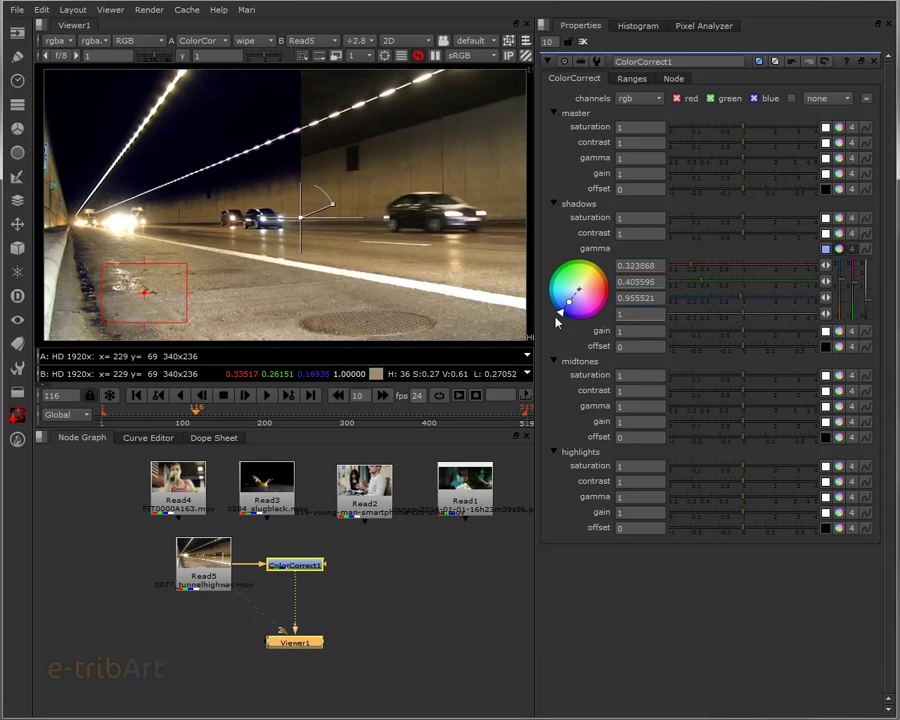
Reset shadows gamma, sweep through blue, purple and red, ending on soft green 0.63 / 0.96 / 0.59
drag(608, 256, 660, 203)
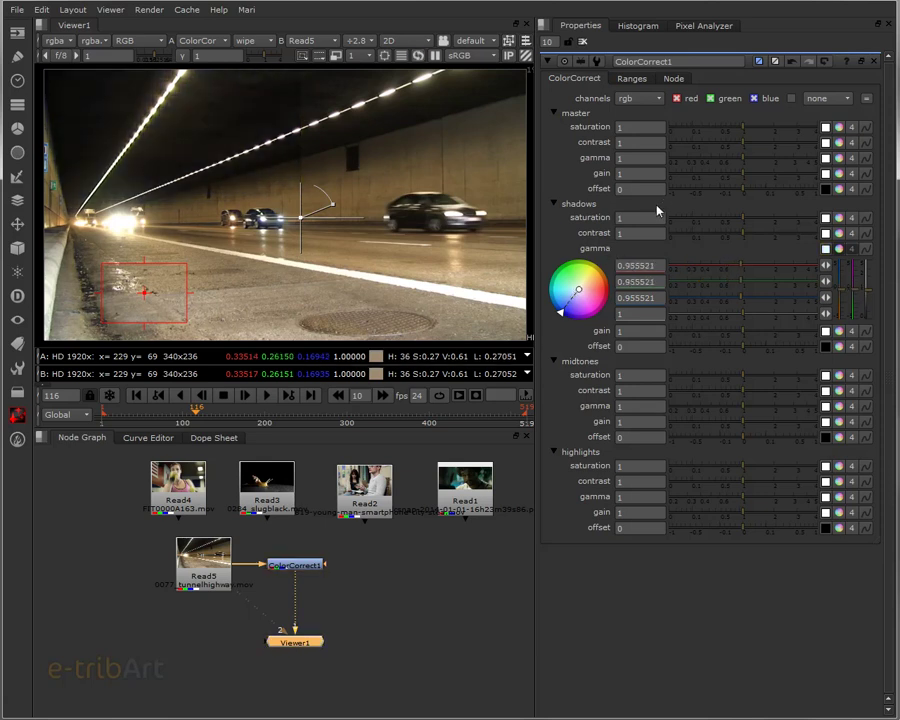
mouse_move(656, 211)
mouse_down()
mouse_move(582, 313)
mouse_move(556, 312)
mouse_up()
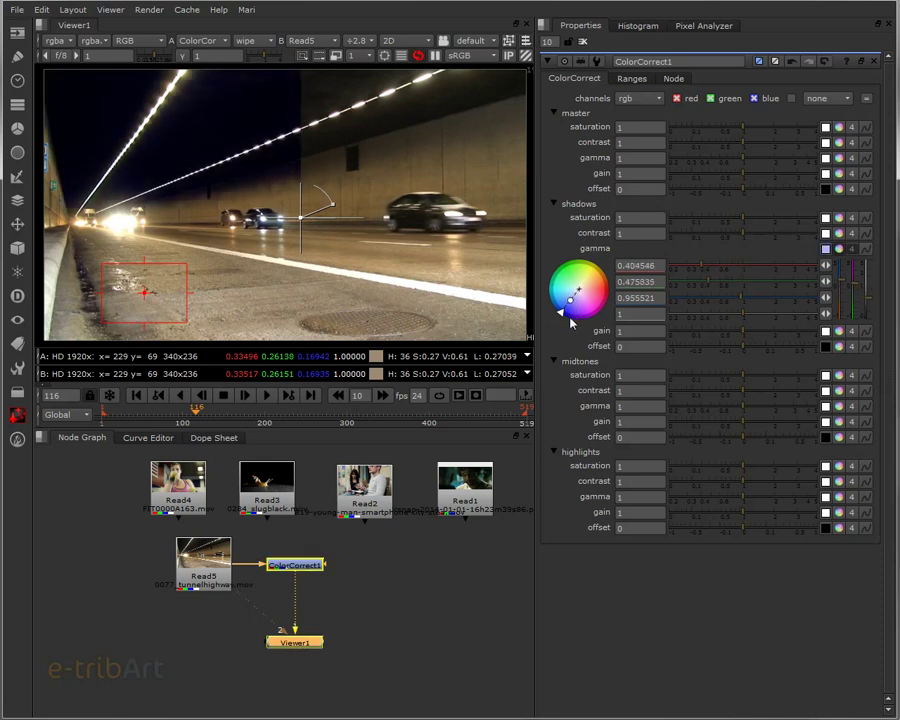
drag(544, 357, 575, 304)
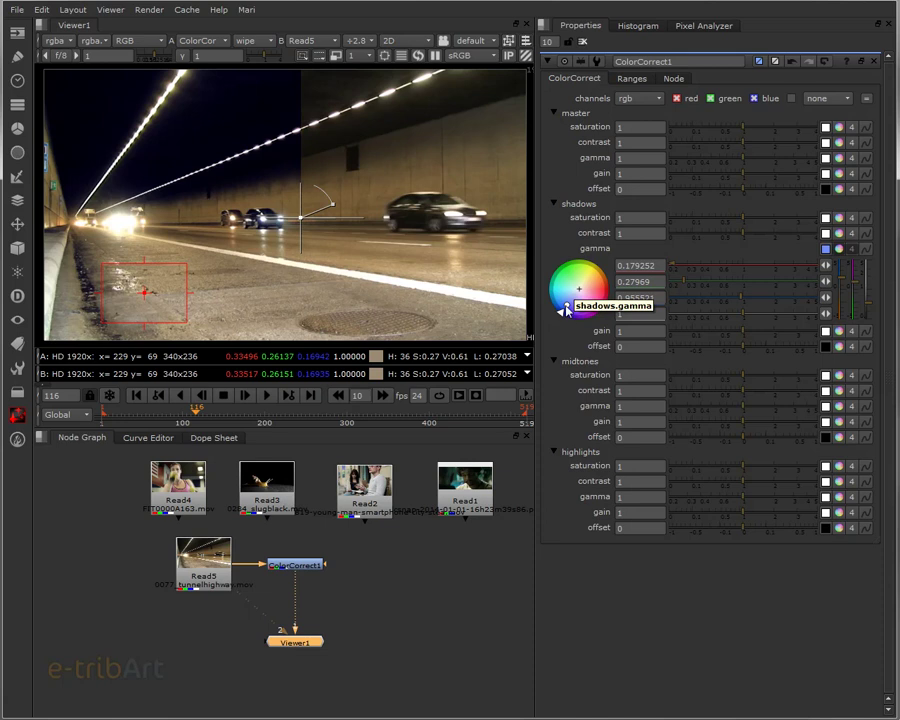
drag(566, 309, 583, 314)
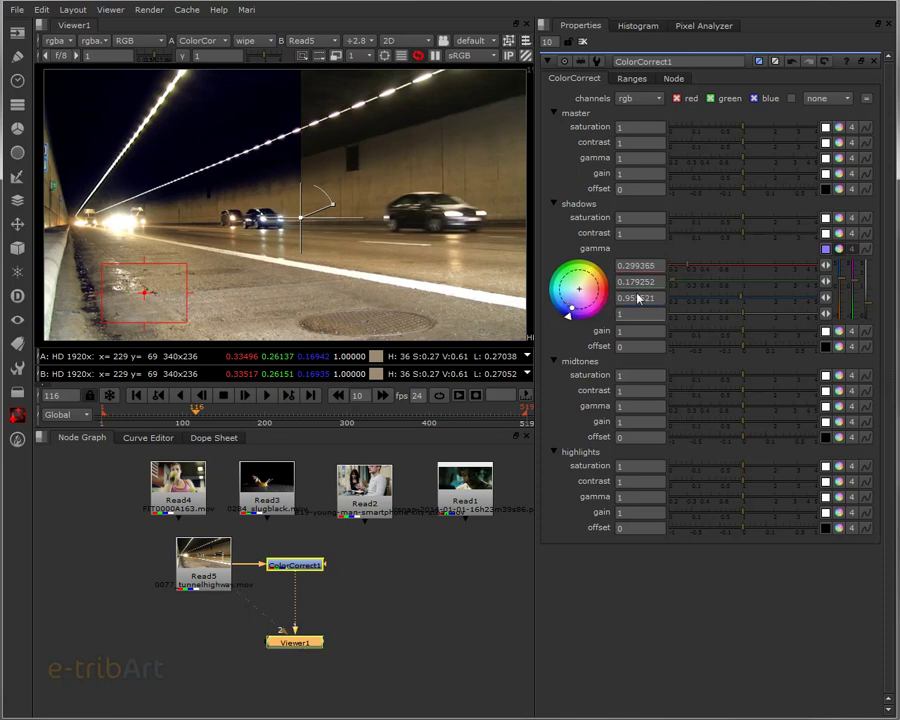
mouse_move(710, 271)
mouse_down()
mouse_move(773, 168)
mouse_move(603, 144)
mouse_move(678, 129)
mouse_up()
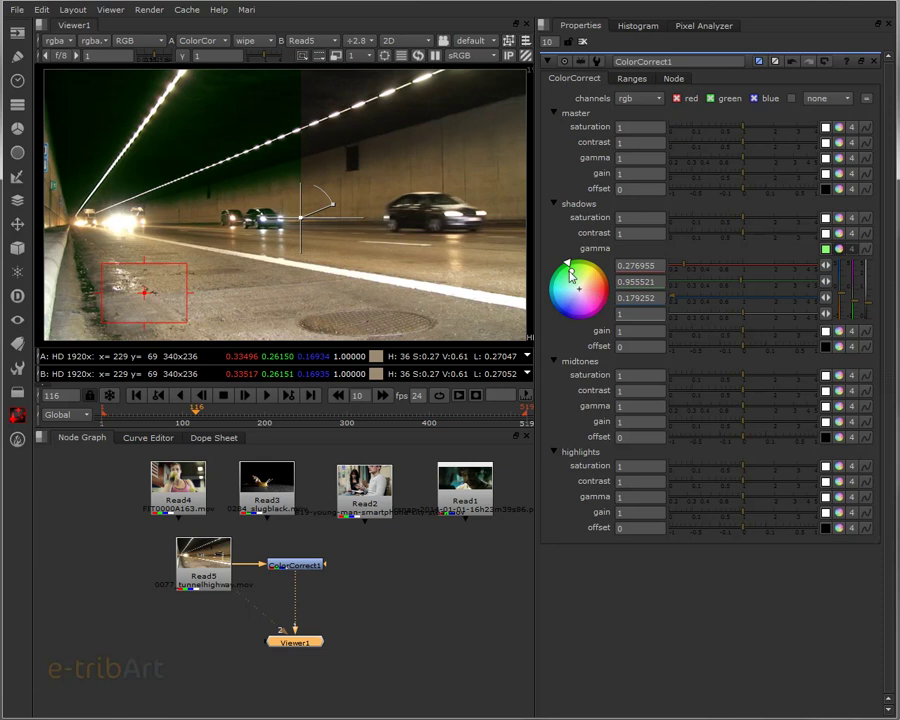
drag(573, 276, 584, 328)
drag(593, 328, 600, 335)
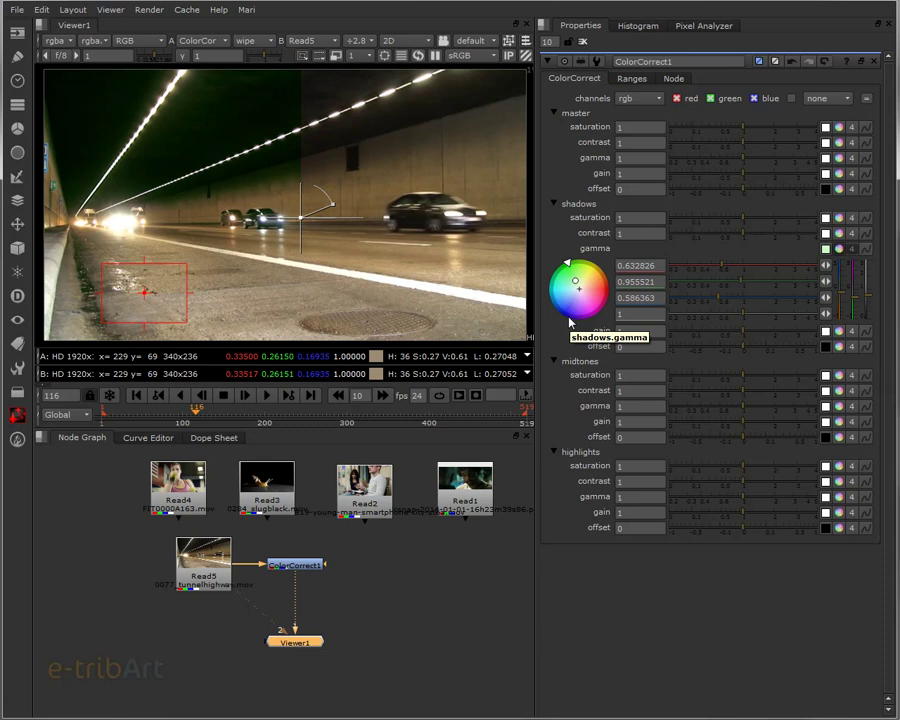
Darken the shadows with the shadows gamma slider, then ease them back slightly
mouse_move(570, 321)
mouse_down()
mouse_move(541, 300)
mouse_move(455, 307)
mouse_move(708, 288)
mouse_move(533, 307)
mouse_up()
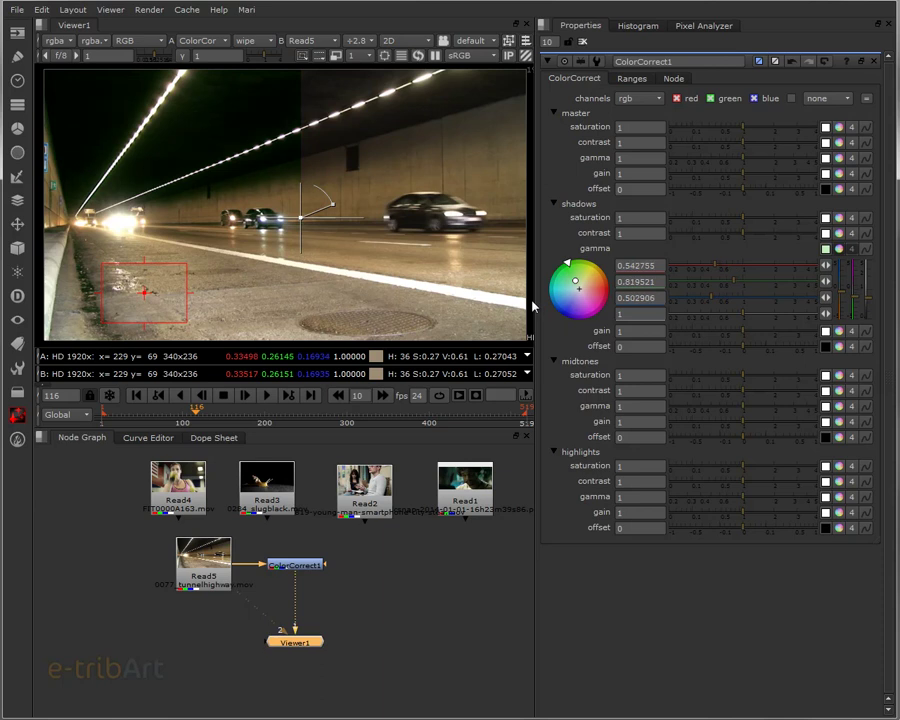
drag(533, 307, 490, 310)
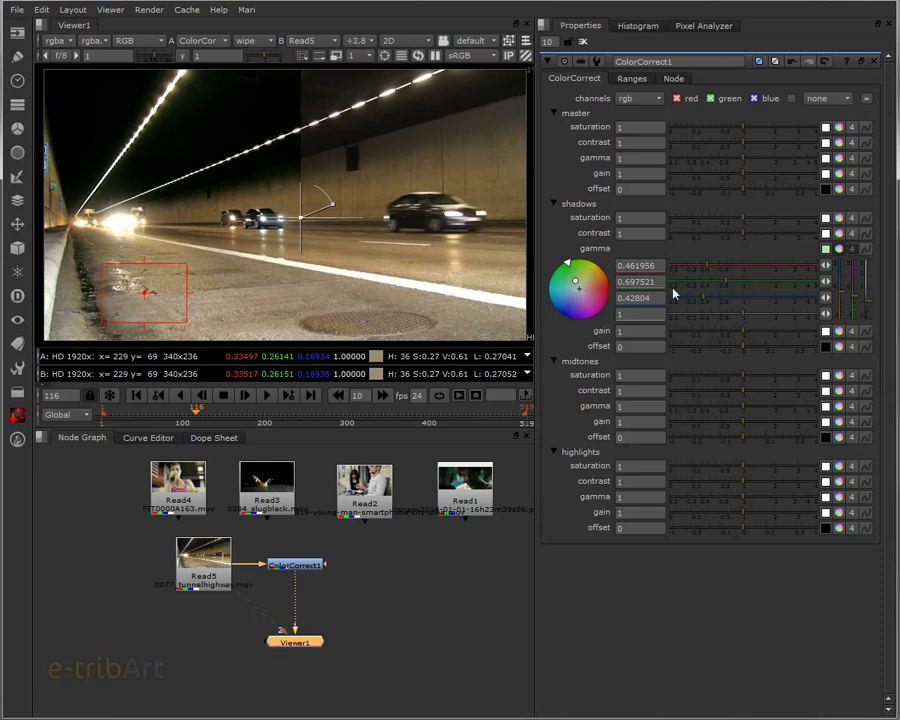
mouse_move(588, 325)
mouse_down()
mouse_move(509, 303)
mouse_move(768, 285)
mouse_move(578, 305)
mouse_up()
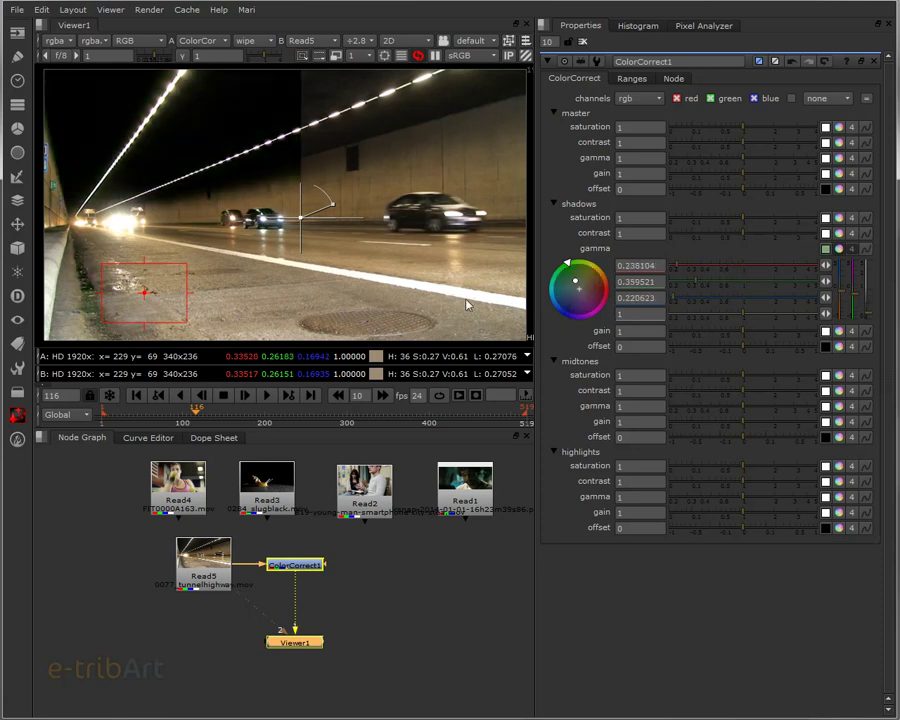
drag(578, 305, 605, 300)
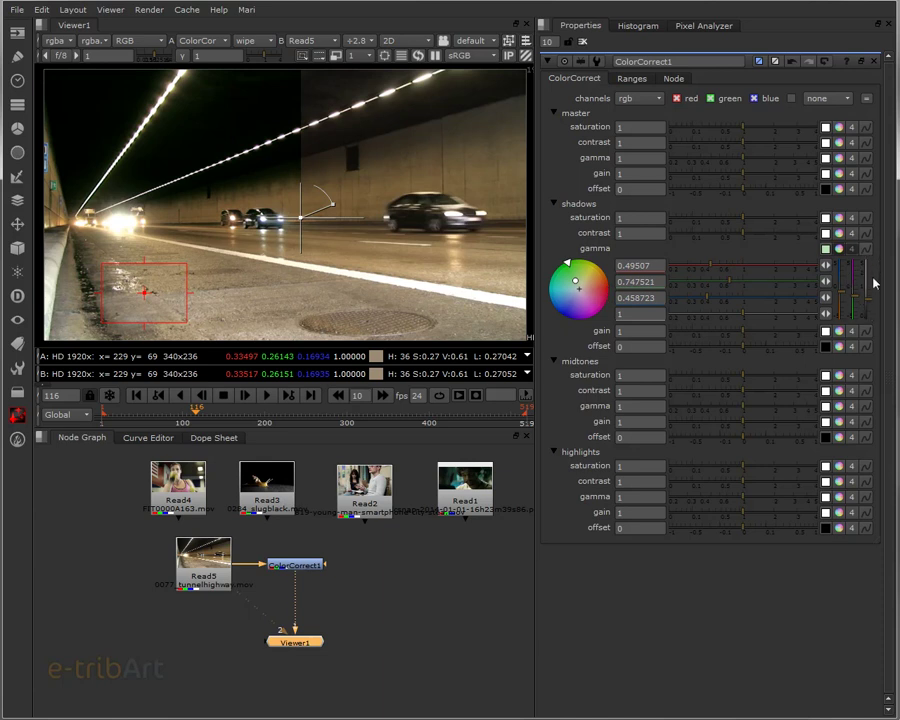
Shift the shadow tint toward blue, fine-tune it, and lift overall shadow brightness
mouse_move(605, 287)
mouse_down()
mouse_move(512, 297)
mouse_move(562, 326)
mouse_up()
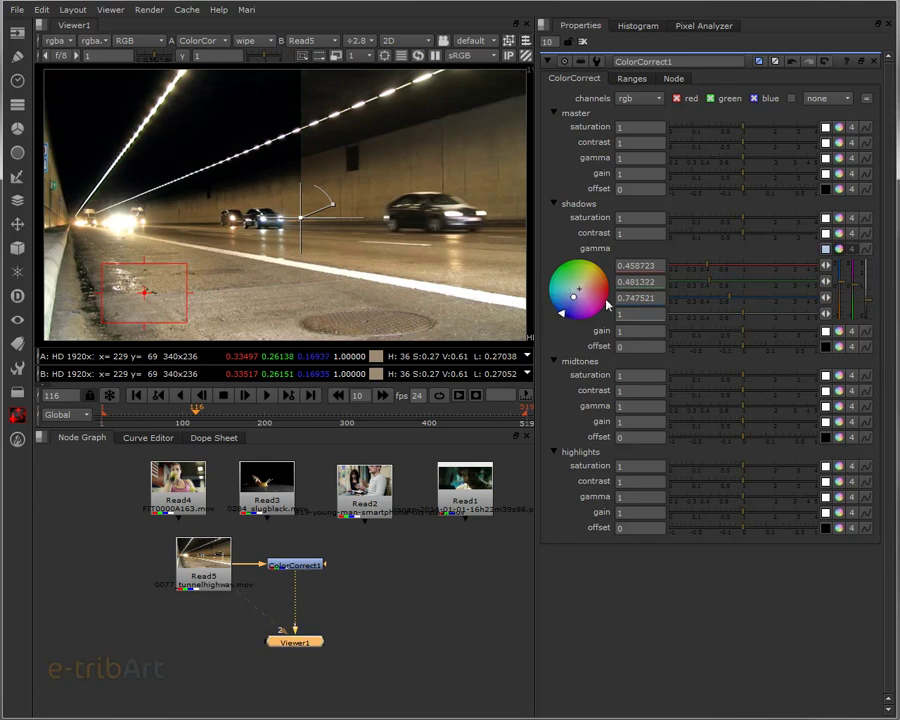
drag(576, 299, 574, 313)
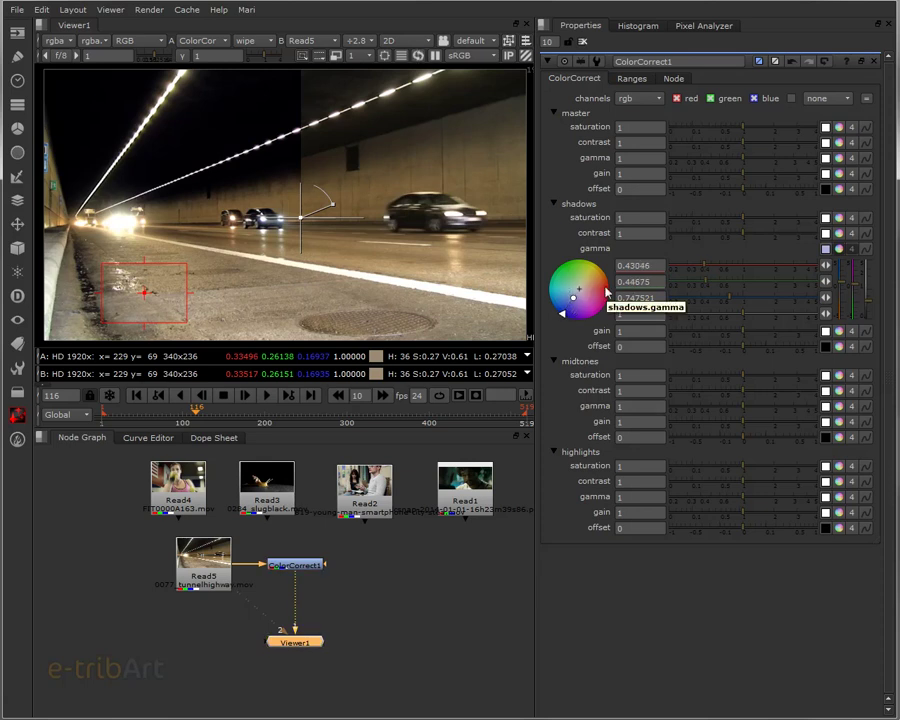
drag(575, 302, 573, 297)
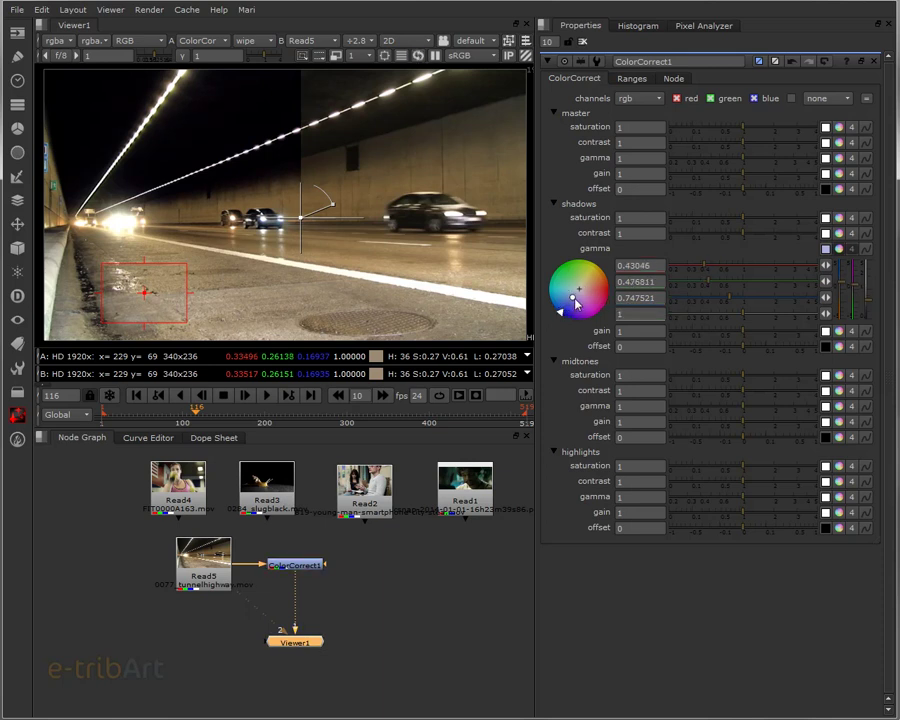
drag(575, 302, 578, 310)
mouse_move(575, 302)
mouse_down()
mouse_move(663, 298)
mouse_move(519, 313)
mouse_up()
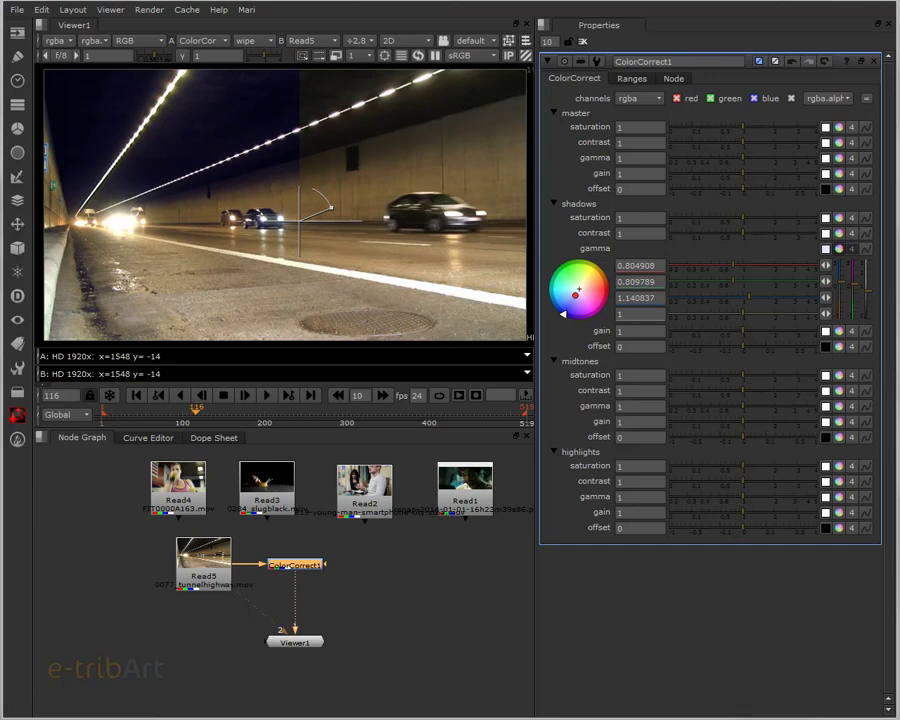
Bring up the Properties pane's panel menu with its Scope submenu showing Histogram, Waveform and Vector
right_click(655, 28)
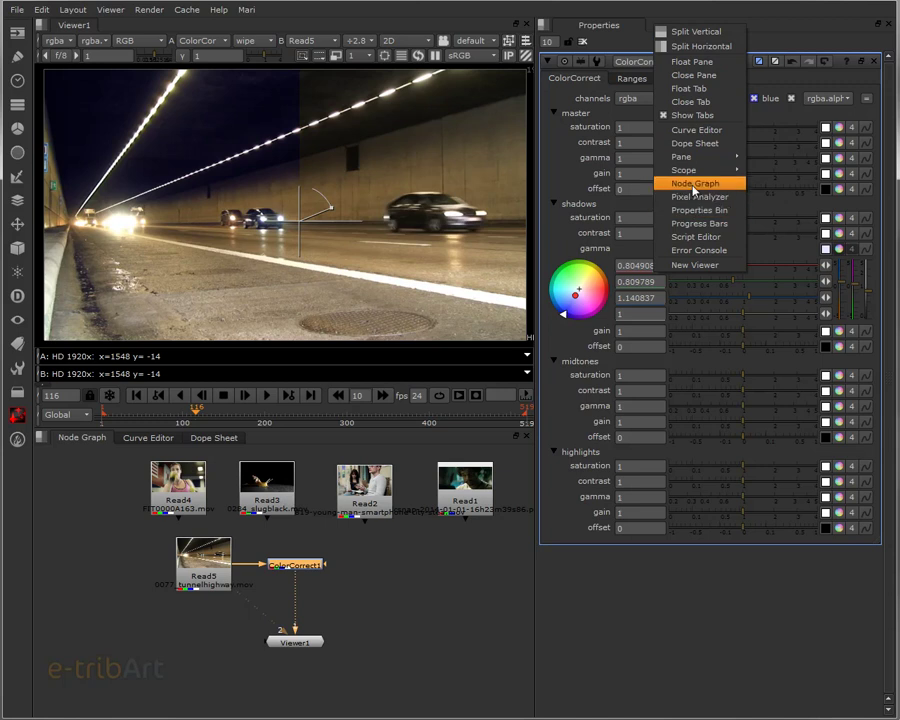
mouse_move(700, 170)
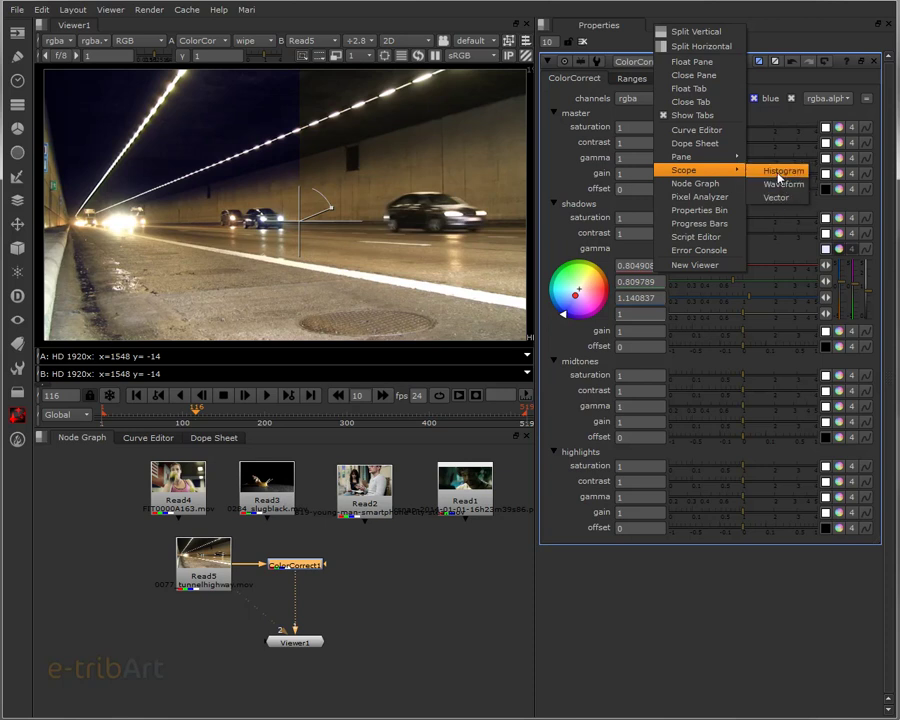
Show a Histogram scope of the graded clip, toggling the stacked R, G, B view on and off
click(780, 172)
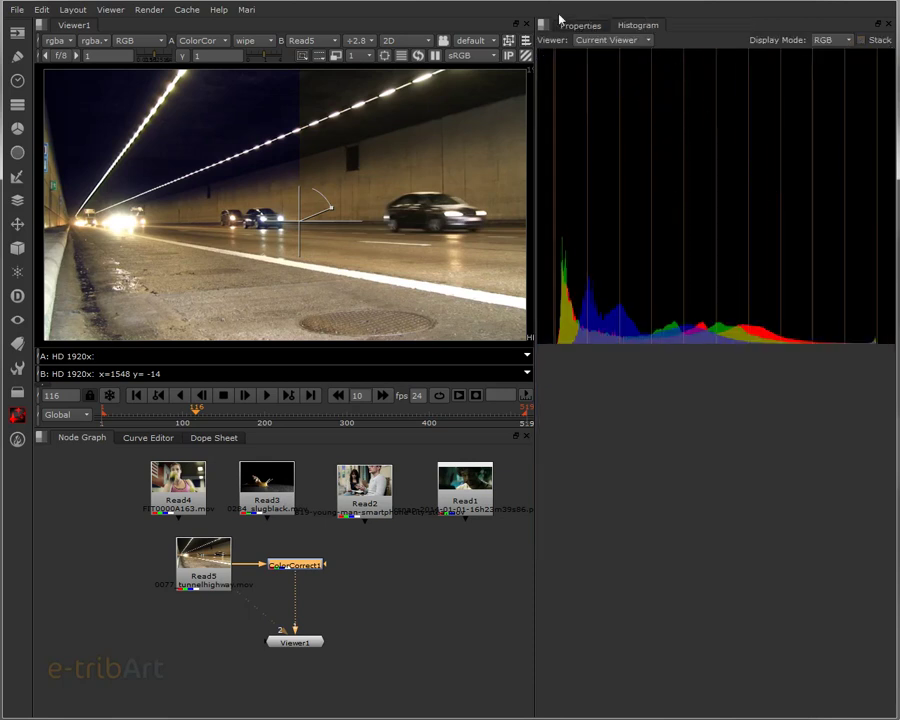
click(861, 40)
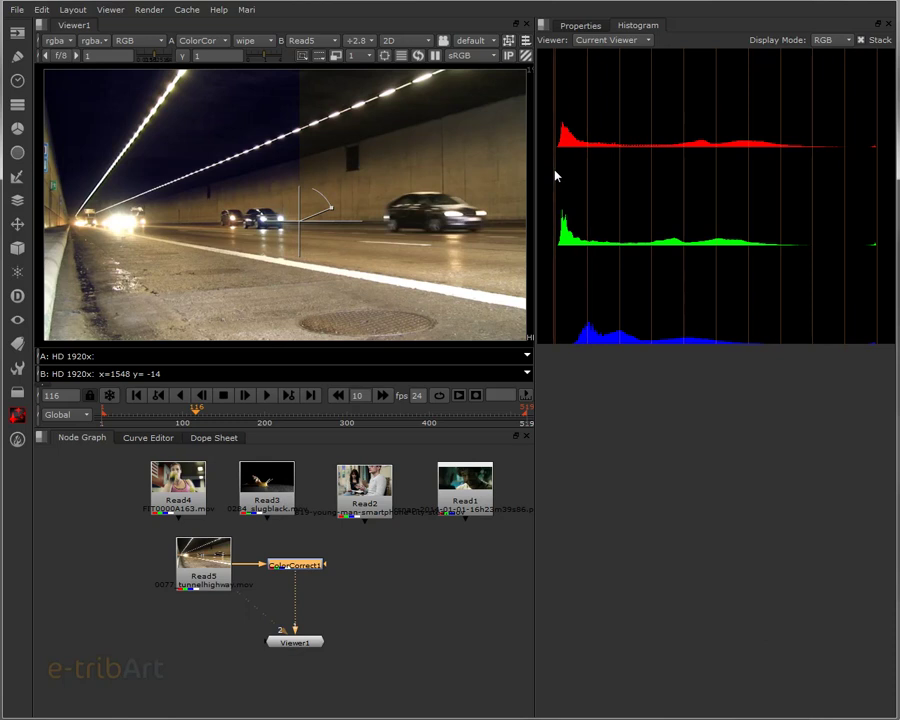
click(861, 40)
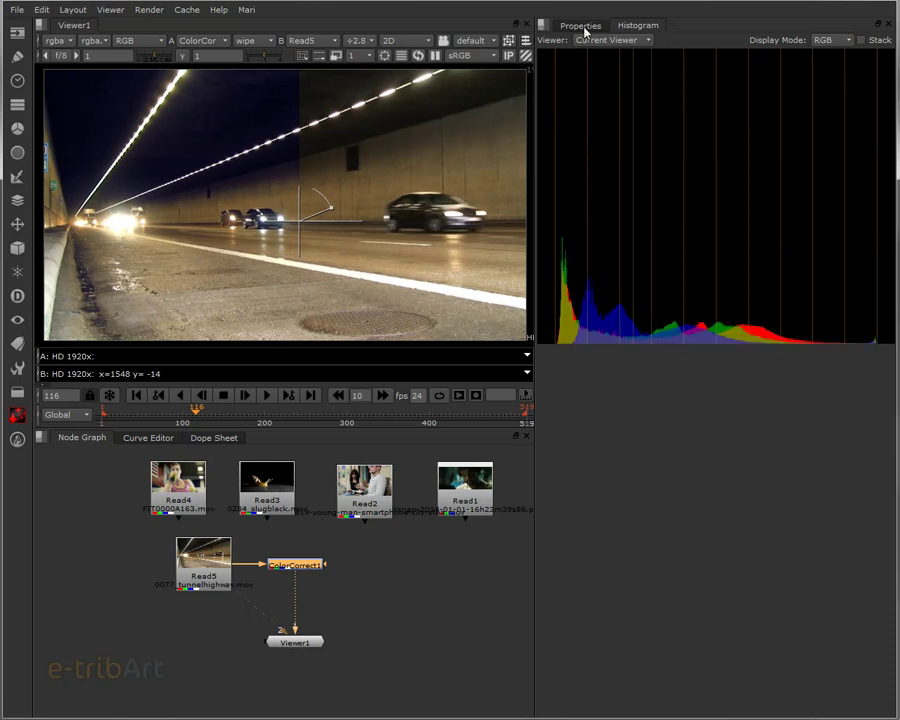
Open the Pixel Analyzer and sample a 283×185 patch of the road surface
right_click(689, 31)
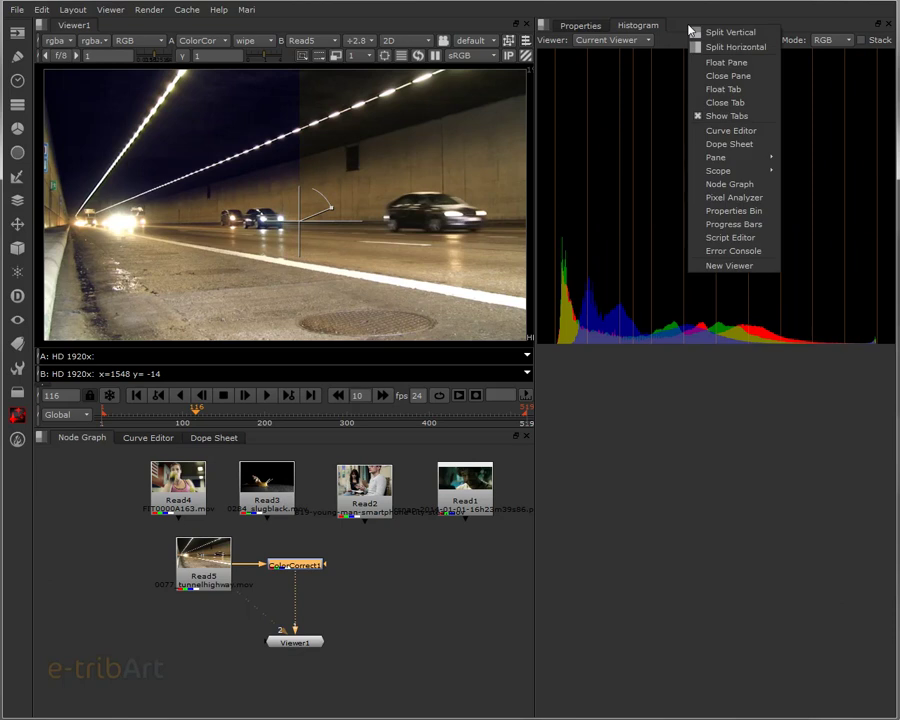
click(730, 198)
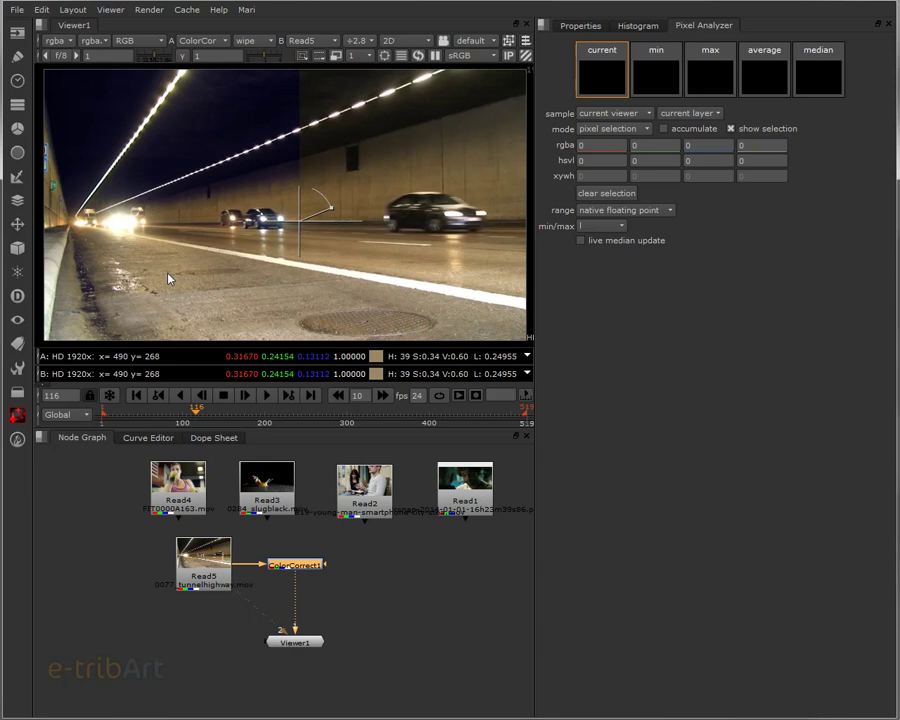
drag(168, 279, 240, 325)
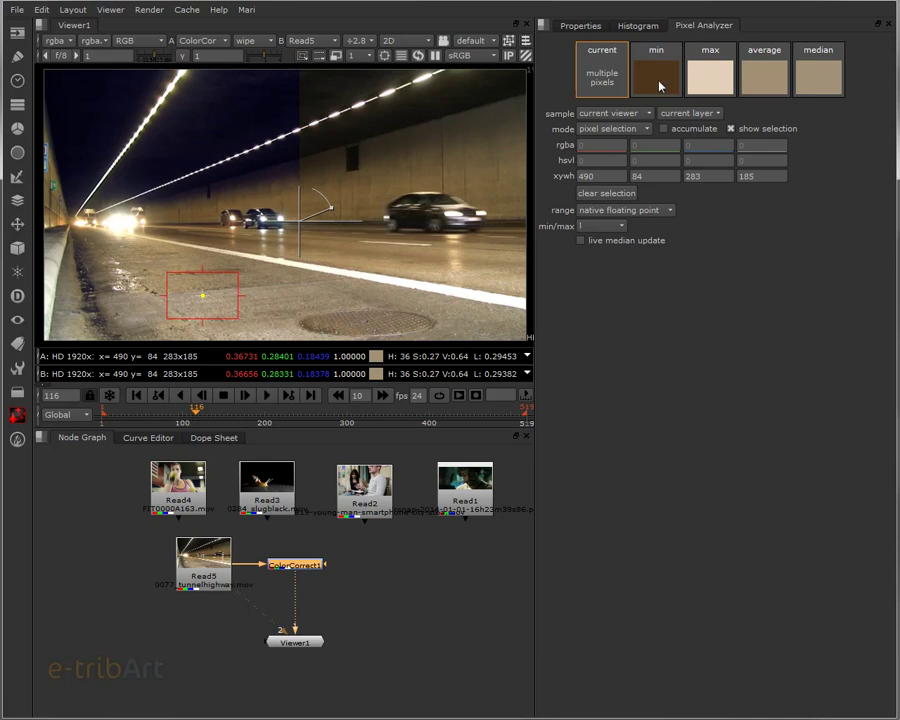
Float the Pixel Analyzer out into its own panel
right_click(703, 25)
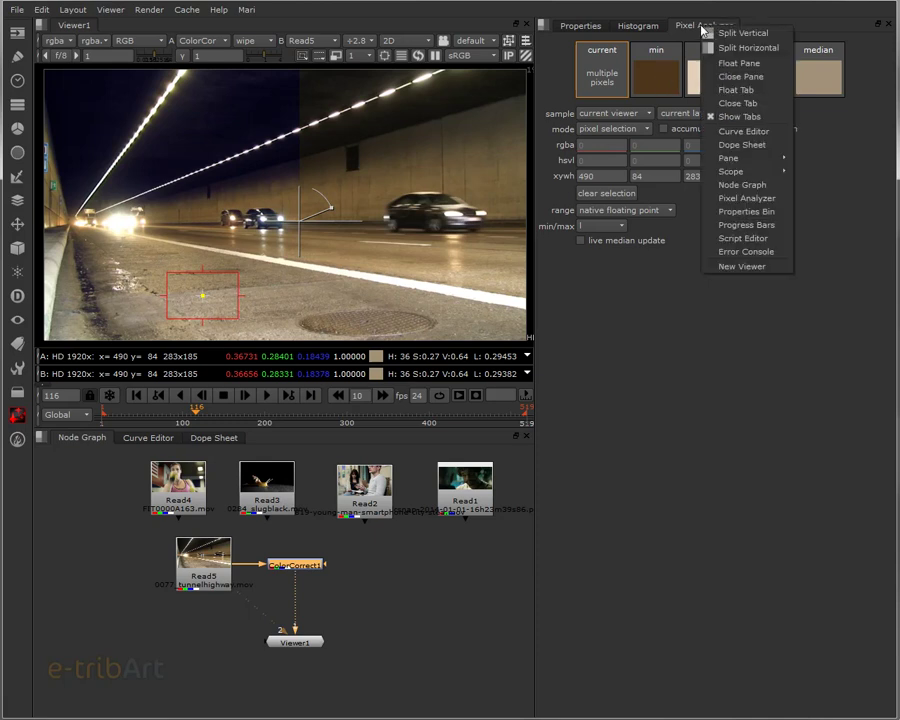
mouse_move(735, 172)
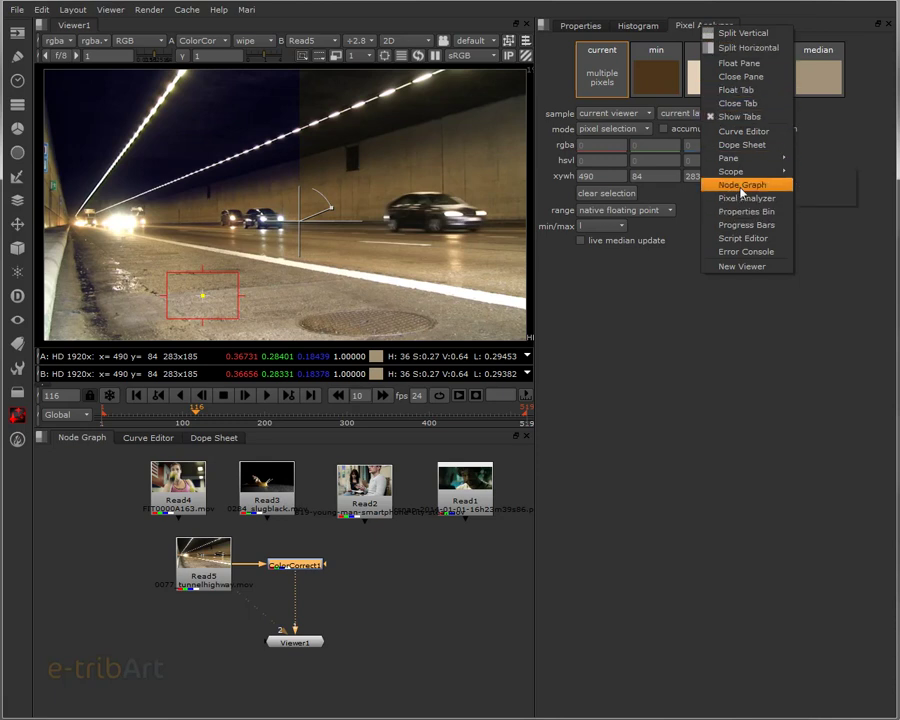
click(740, 90)
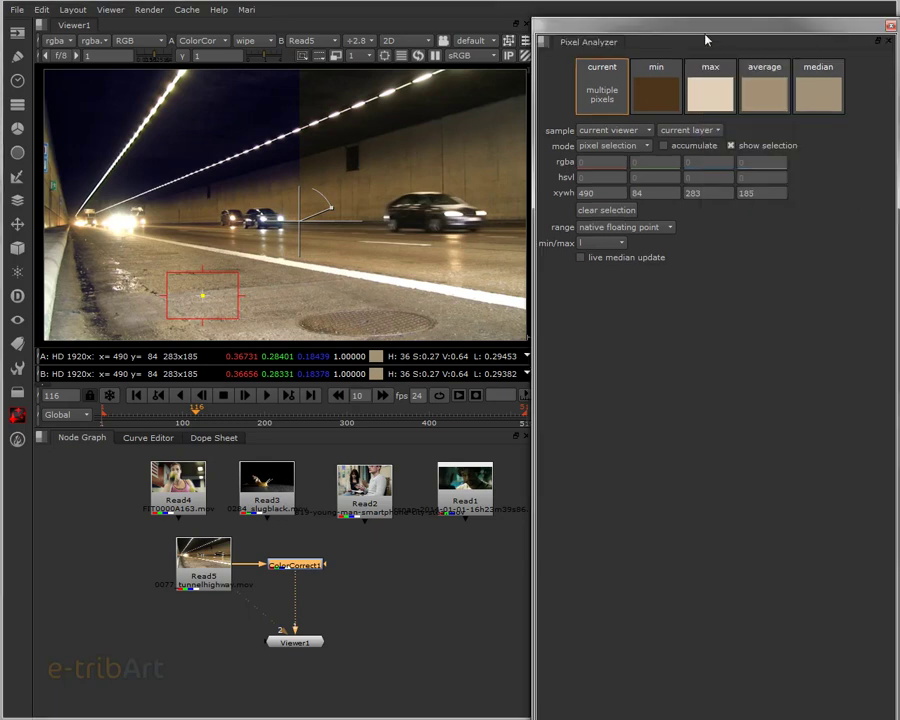
Move the floating Pixel Analyzer down to uncover the Histogram, and show ColorCorrect1's properties again
mouse_move(703, 25)
mouse_down()
mouse_move(714, 386)
mouse_move(701, 436)
mouse_up()
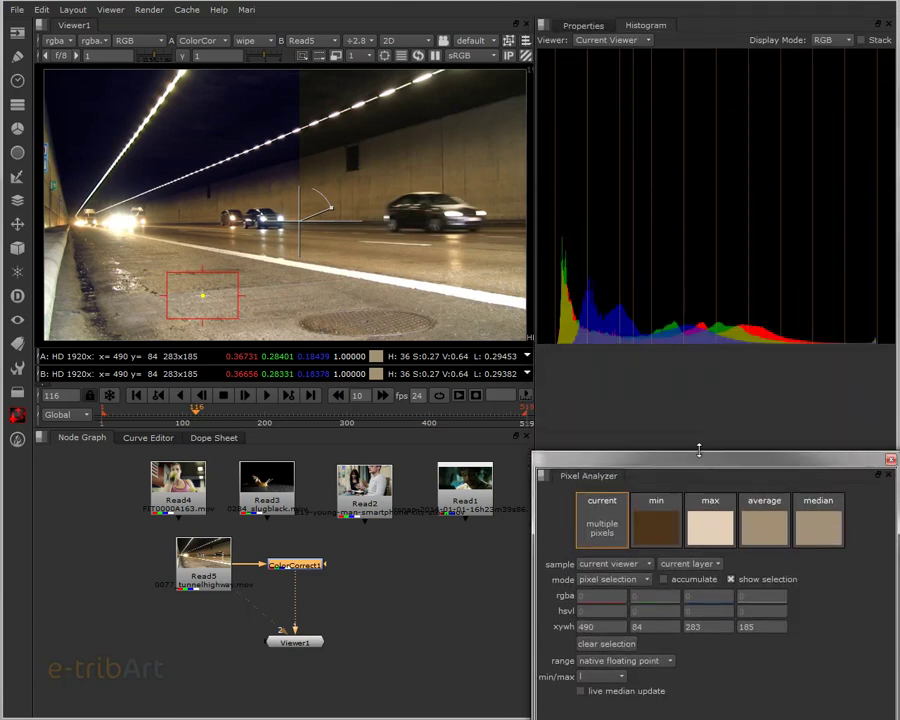
click(589, 25)
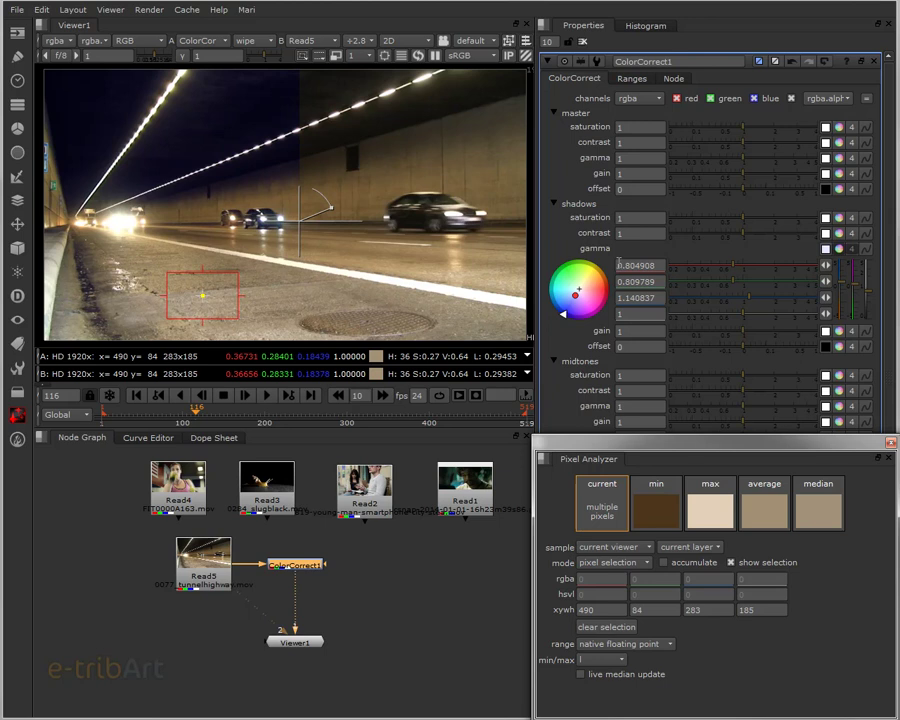
Collapse ColorCorrect1's shadows section and expand midtones gamma into a colour wheel
click(555, 205)
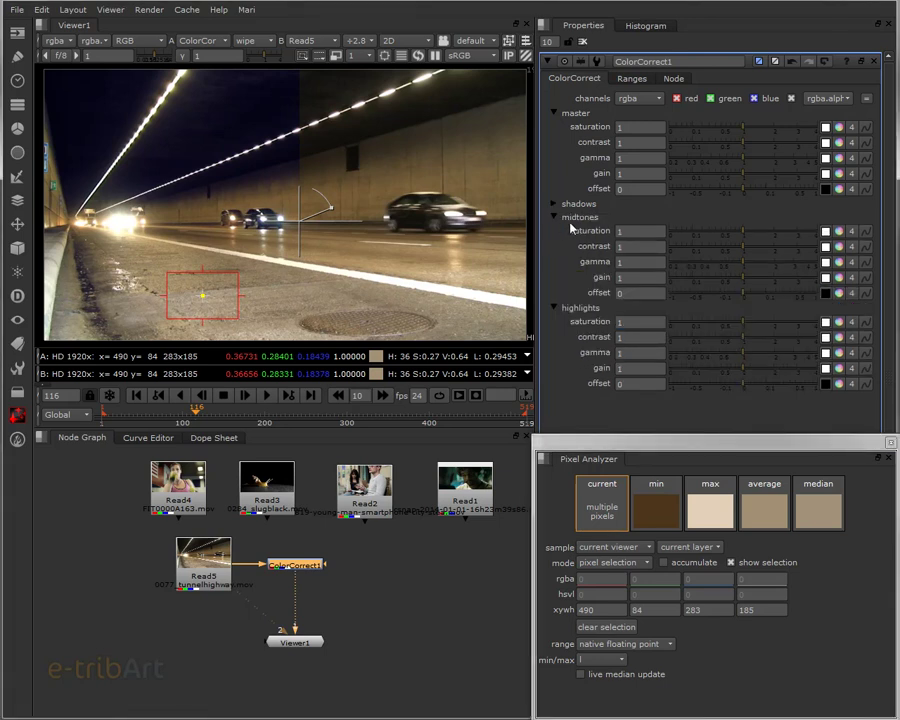
click(839, 263)
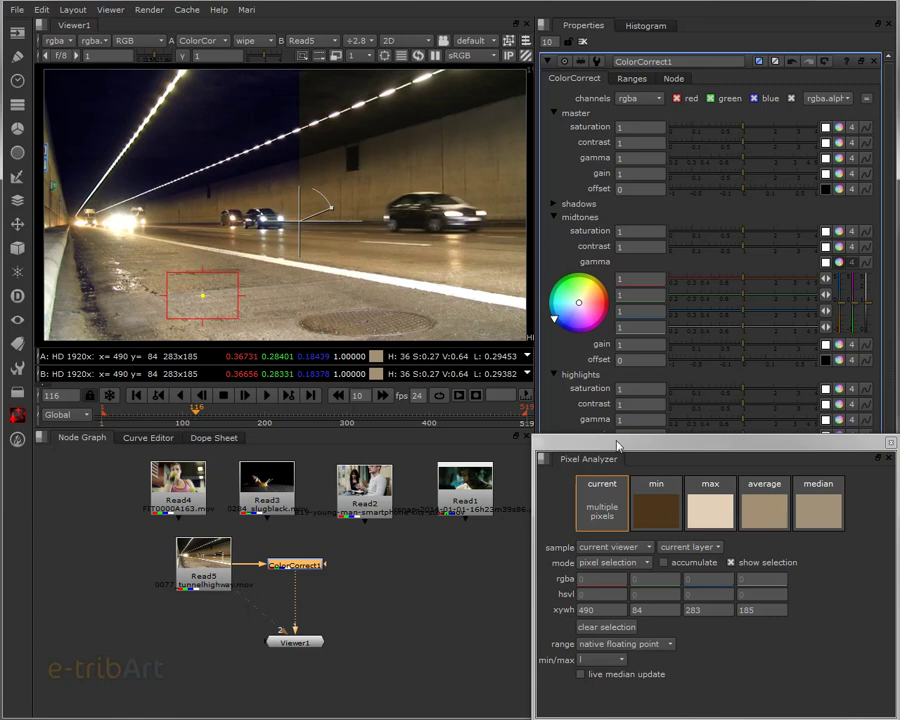
Apply the sampled average to midtones gamma, tune it to 0.756837, 0.853545, 0.939618, and compare with the wipe
click(764, 516)
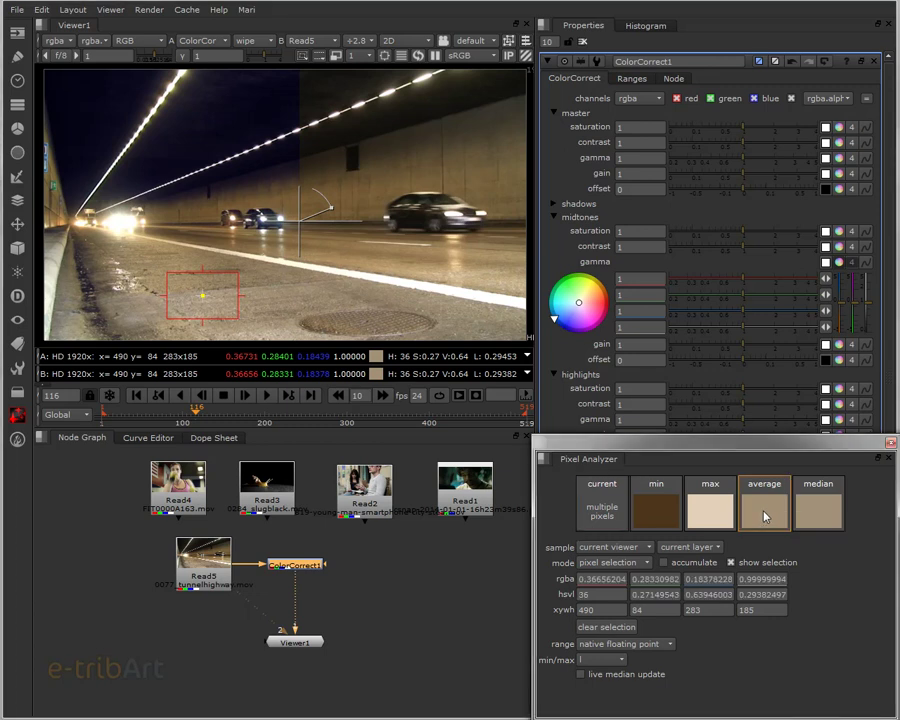
mouse_move(764, 516)
mouse_down()
mouse_move(836, 287)
mouse_move(826, 267)
mouse_up()
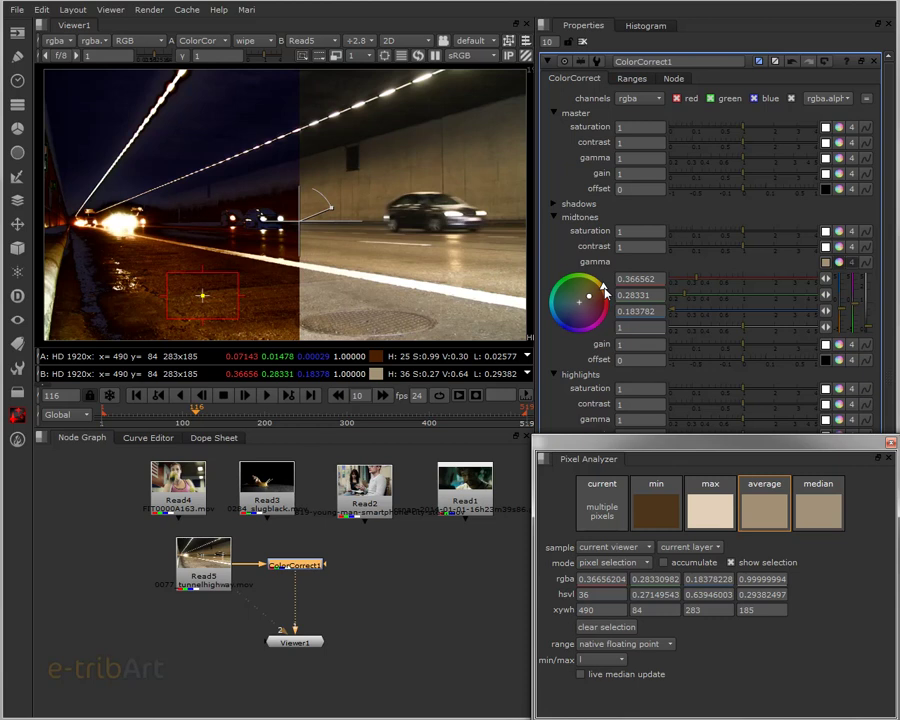
drag(590, 296, 569, 307)
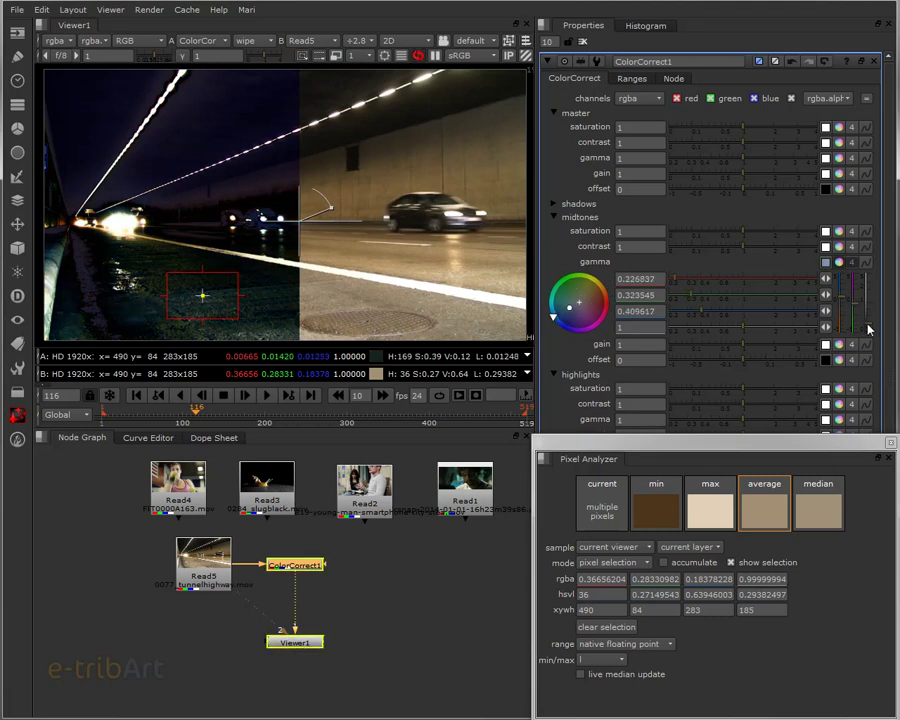
drag(869, 330, 866, 313)
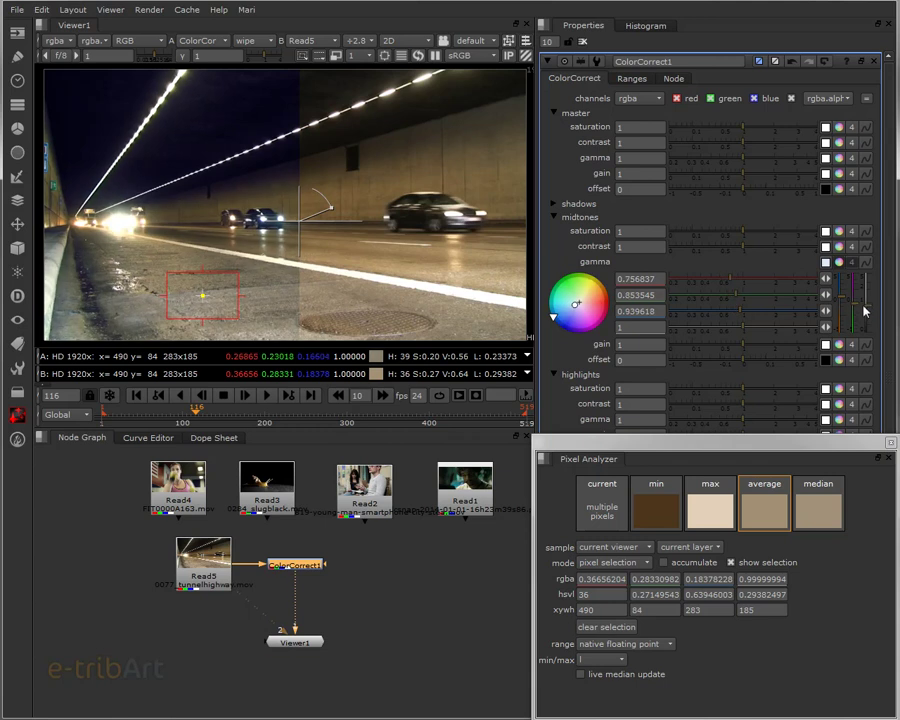
scroll(866, 312, up, 1)
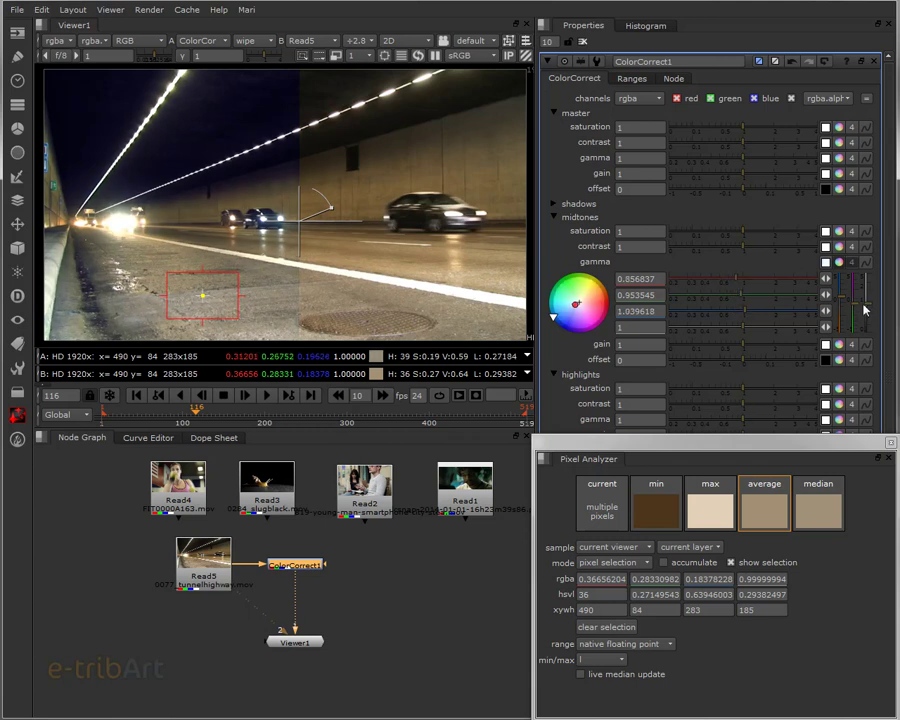
scroll(866, 310, down, 1)
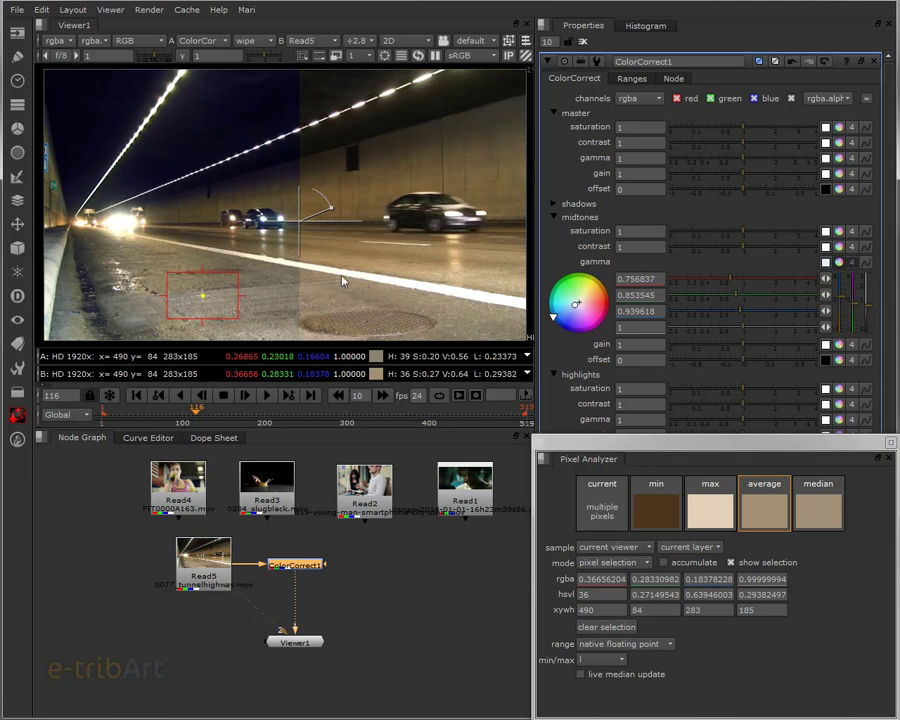
mouse_move(300, 221)
mouse_down()
mouse_move(198, 225)
mouse_move(208, 223)
mouse_up()
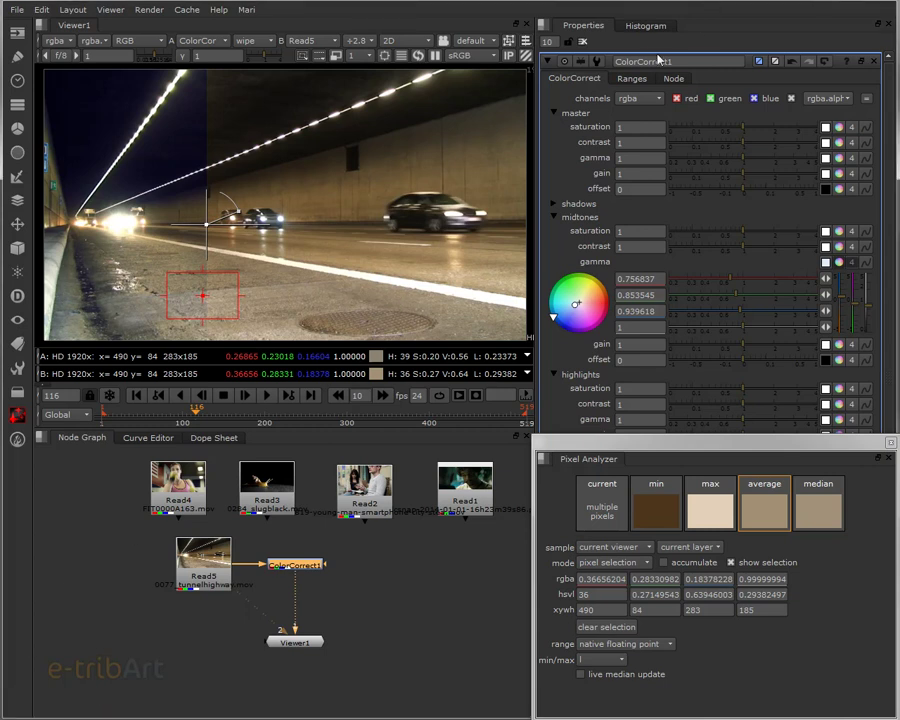
Float the RGB Histogram into its own window, move it down and enlarge the graph
click(645, 26)
right_click(654, 29)
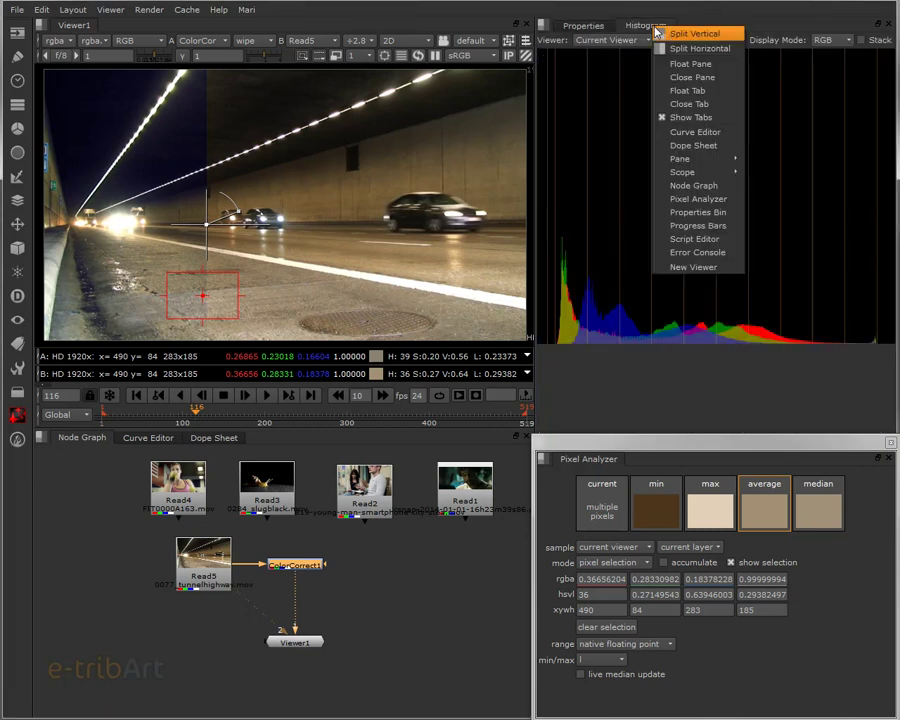
click(688, 93)
mouse_move(662, 28)
mouse_down()
mouse_move(715, 378)
mouse_move(659, 393)
mouse_move(668, 464)
mouse_move(660, 172)
mouse_move(662, 600)
mouse_move(661, 440)
mouse_up()
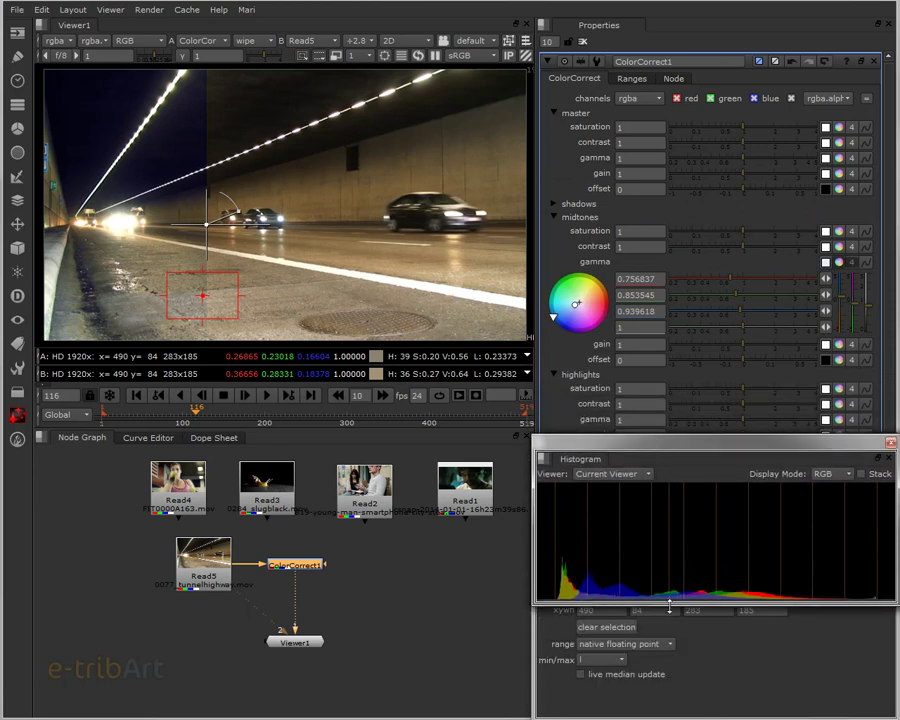
drag(668, 603, 669, 705)
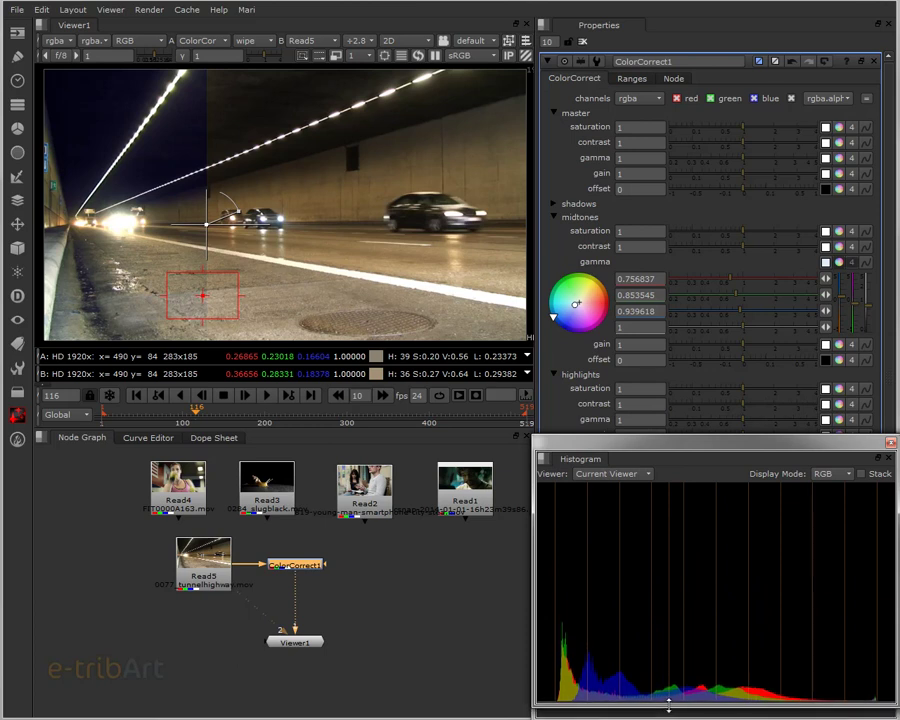
Stack the RGB histograms, then sweep ColorCorrect1's master gain up and down and return it to 1
click(861, 476)
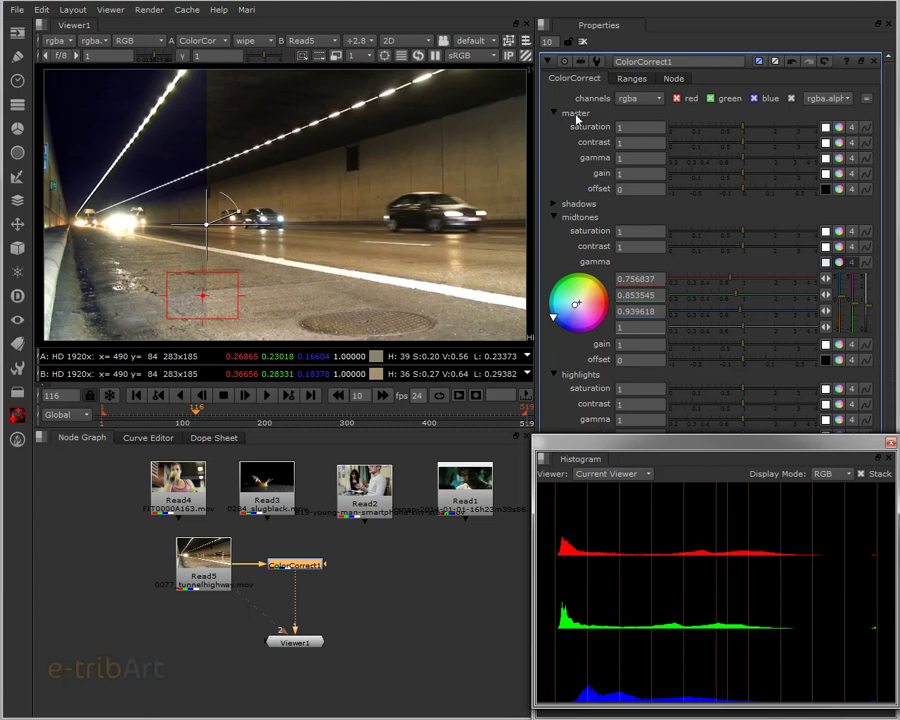
drag(745, 178, 822, 178)
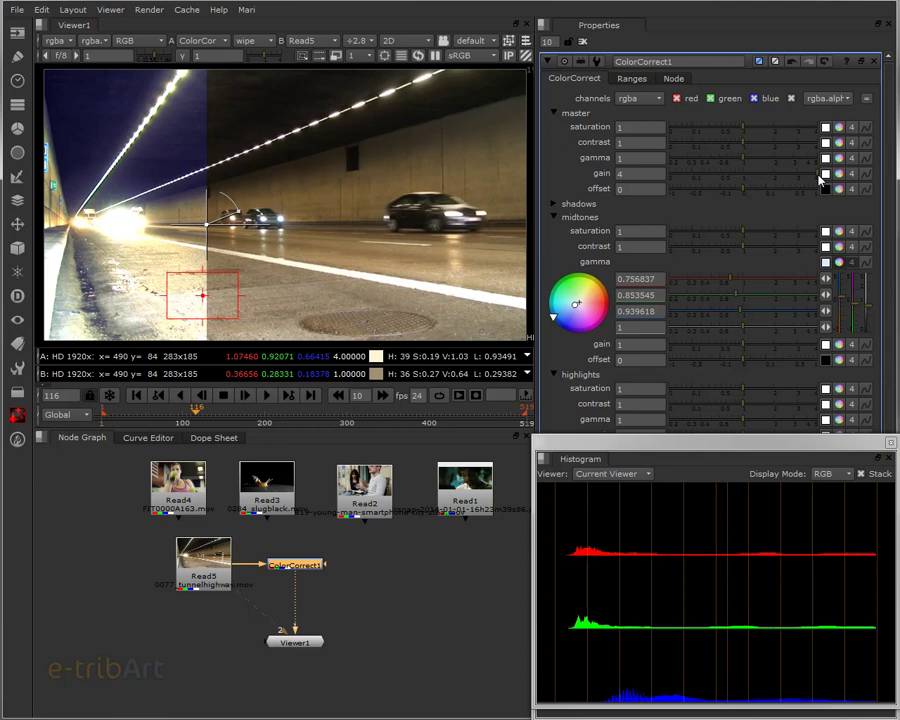
drag(822, 178, 684, 183)
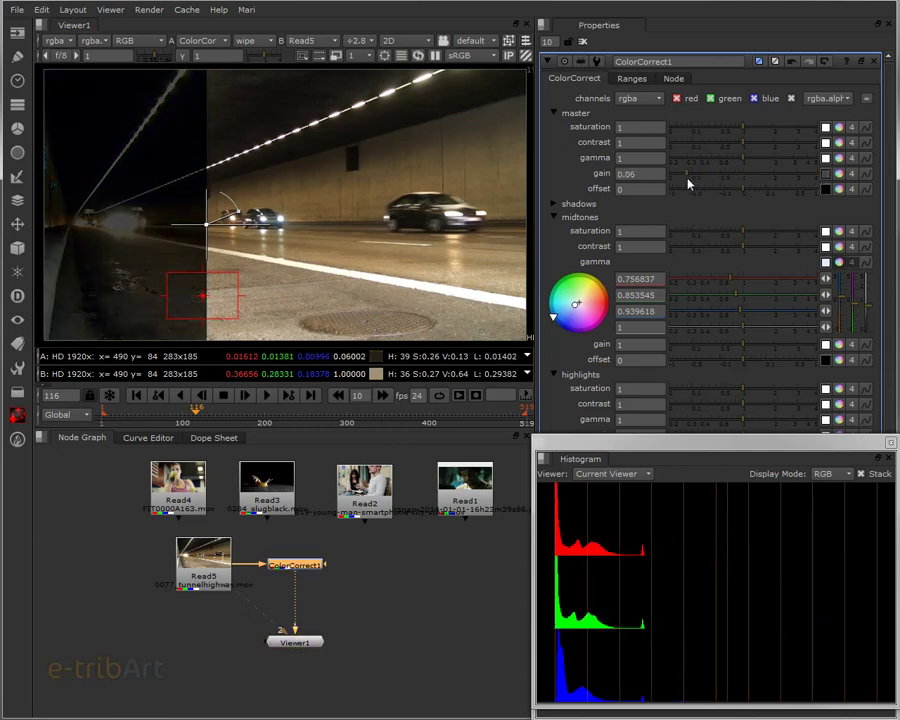
right_click(684, 183)
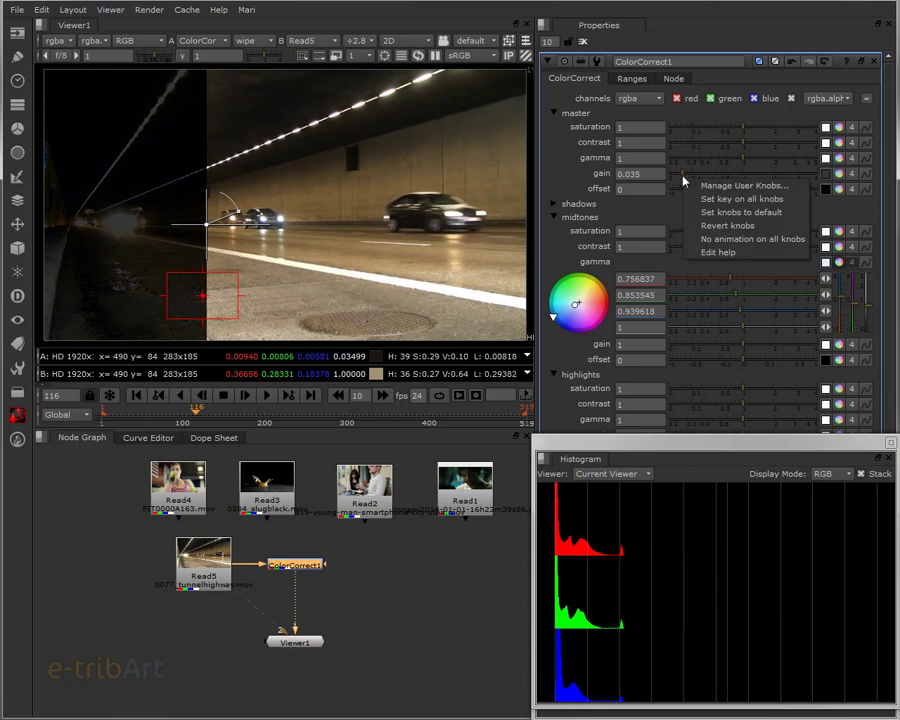
click(679, 177)
drag(678, 176, 675, 178)
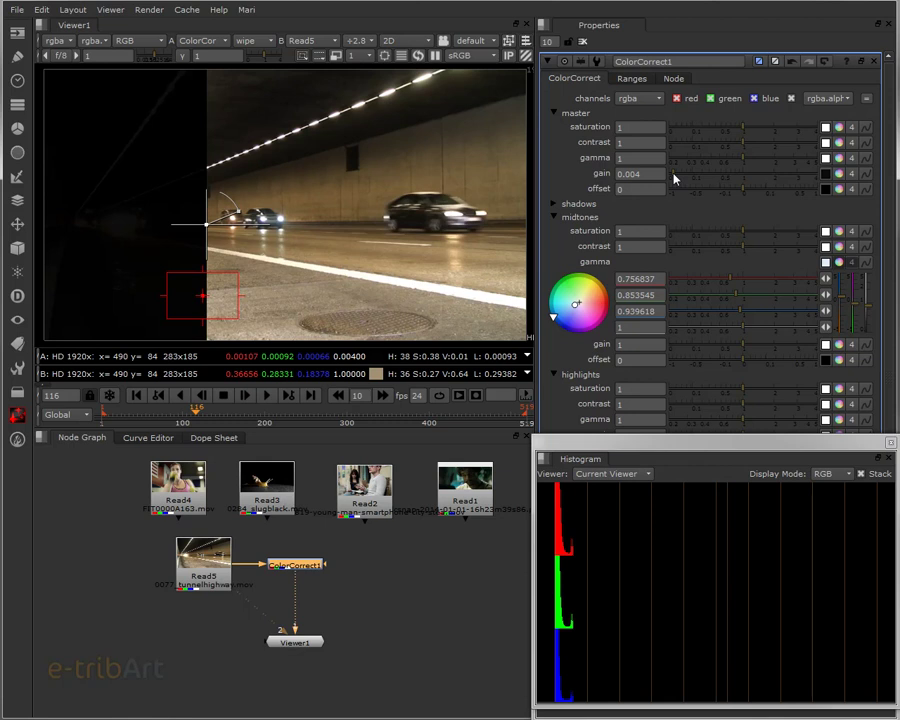
drag(675, 178, 744, 183)
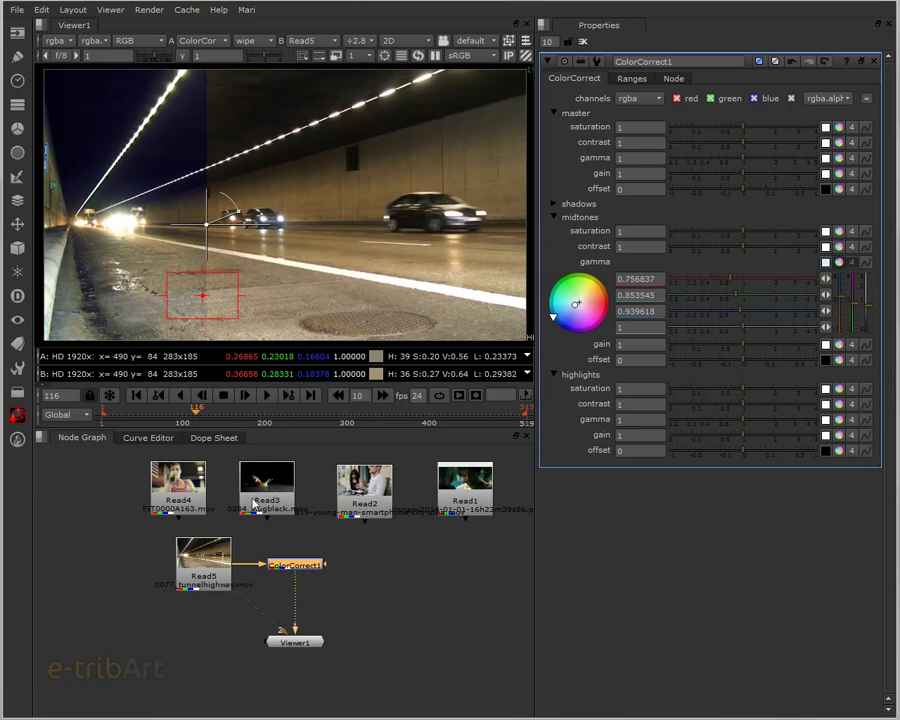
Add a Grade node after Read5 with G and place Grade1 before ColorCorrect1
drag(242, 570, 216, 568)
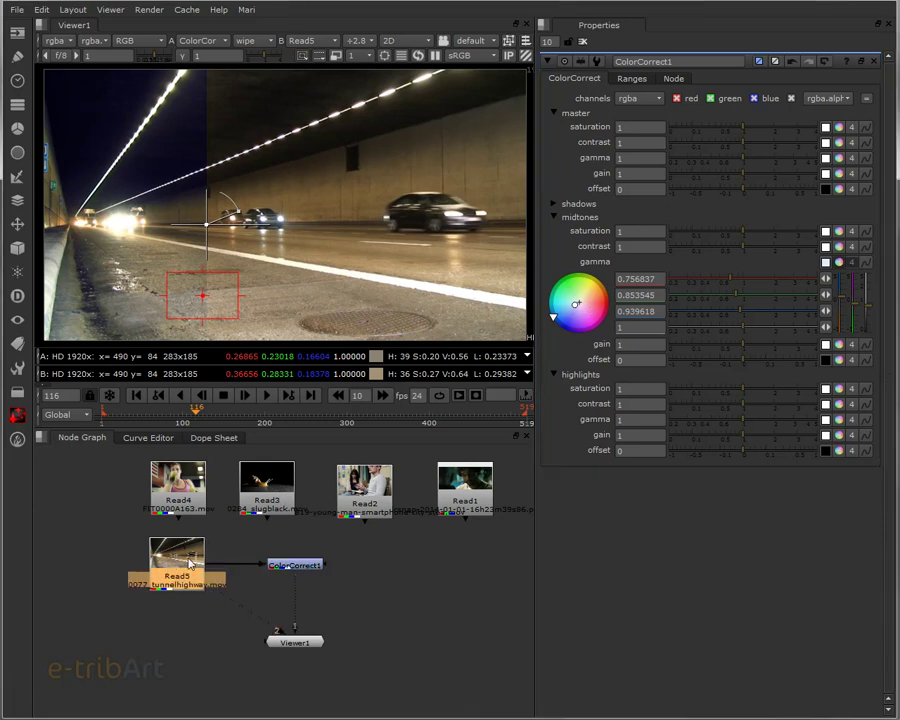
key(g)
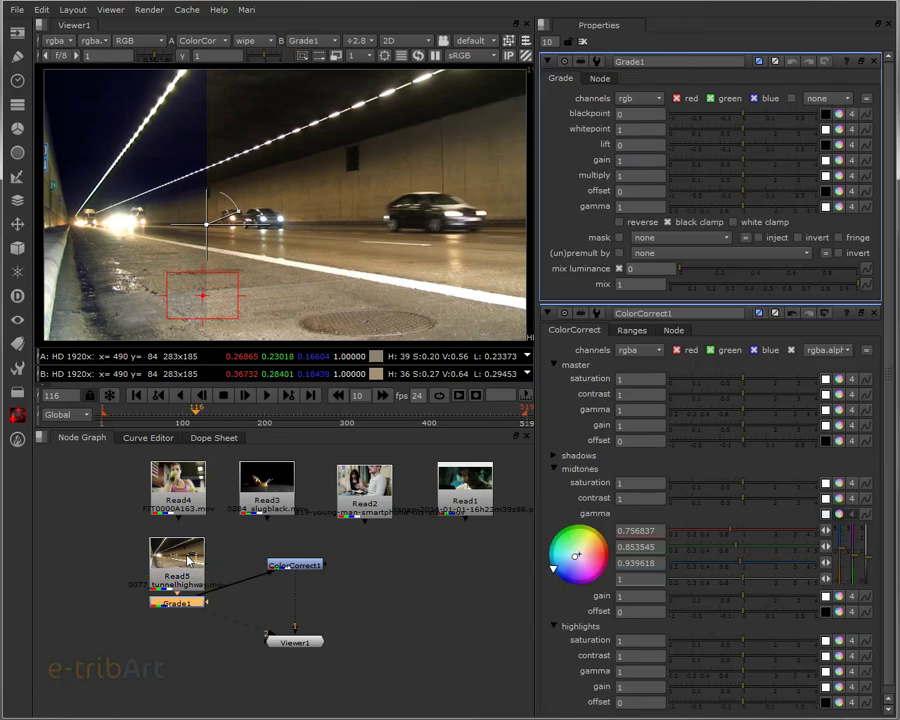
mouse_move(222, 598)
mouse_down()
mouse_move(248, 570)
mouse_move(262, 570)
mouse_up()
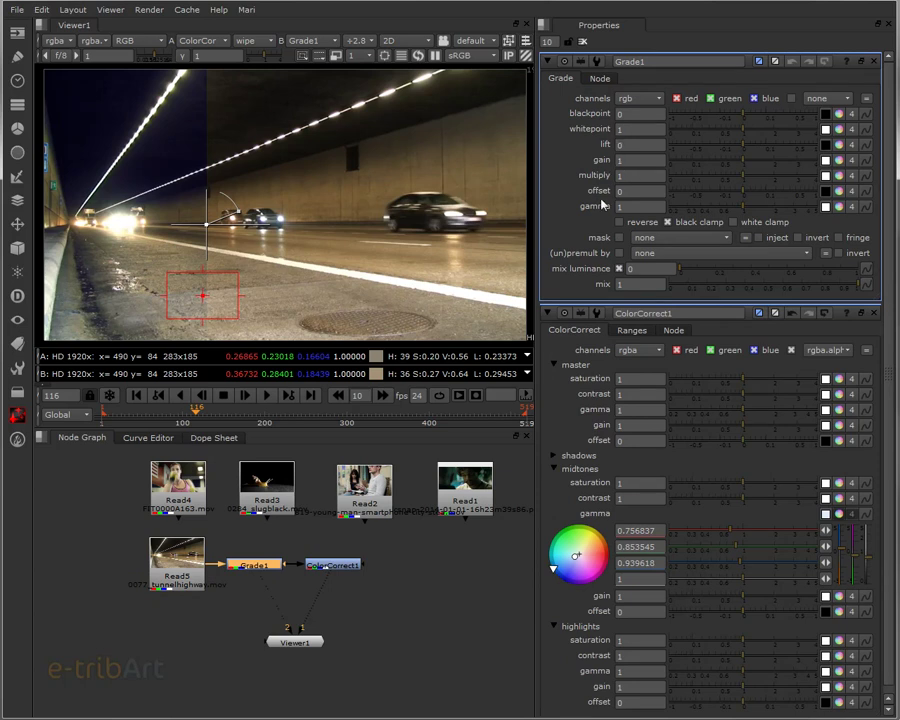
Shift Grade1's gamma wheel toward blue to 0.608555, 0.623401, 1, and tidy the Viewer1 node
click(839, 207)
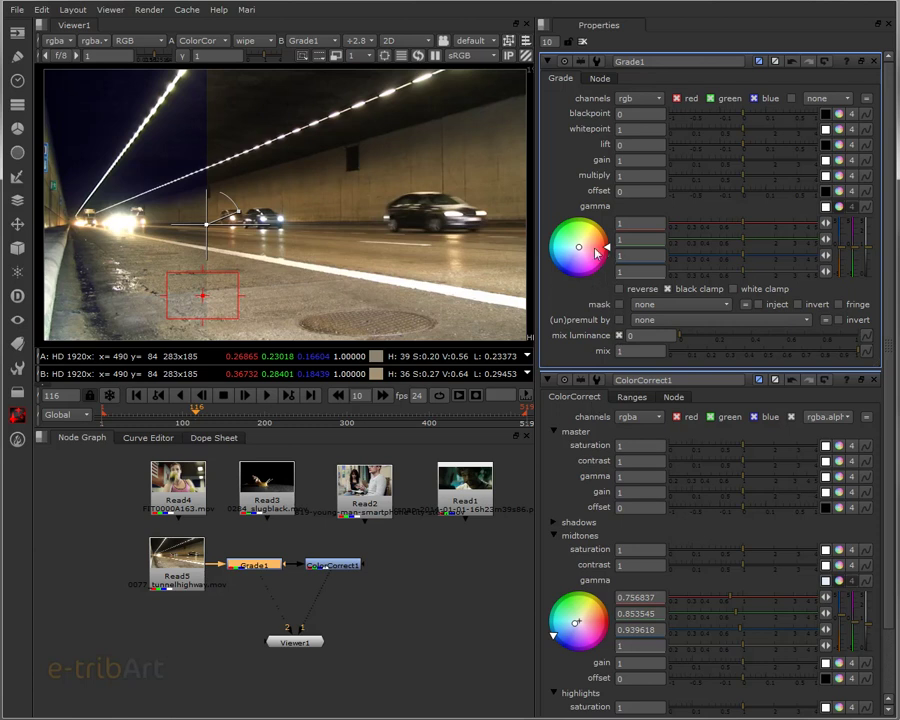
mouse_move(597, 253)
mouse_down()
mouse_move(521, 356)
mouse_move(545, 329)
mouse_up()
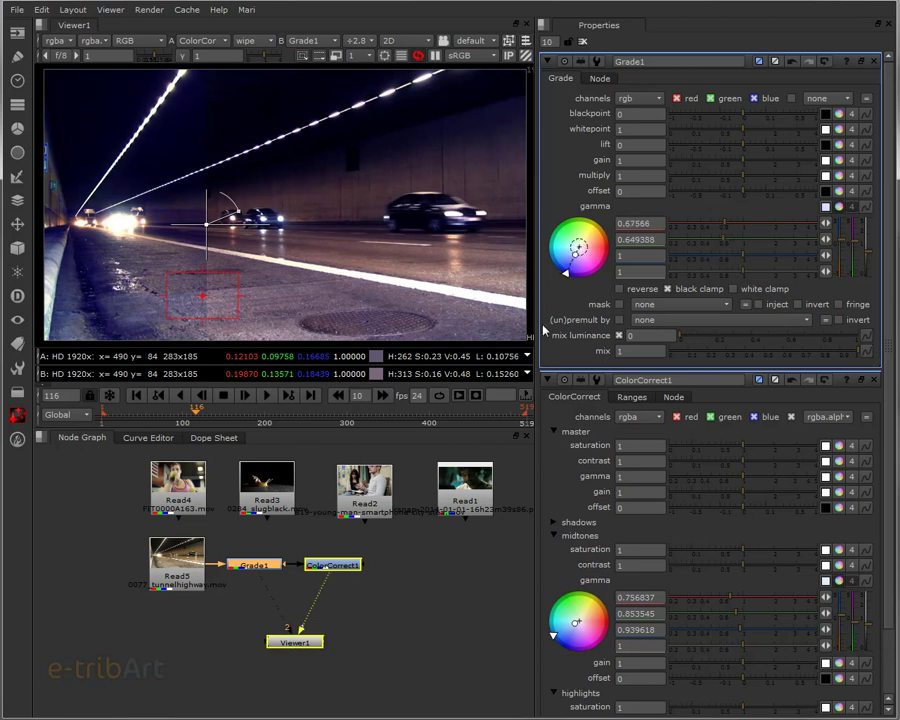
mouse_move(545, 329)
mouse_down()
mouse_move(543, 318)
mouse_move(581, 333)
mouse_move(531, 326)
mouse_move(525, 335)
mouse_up()
click(410, 488)
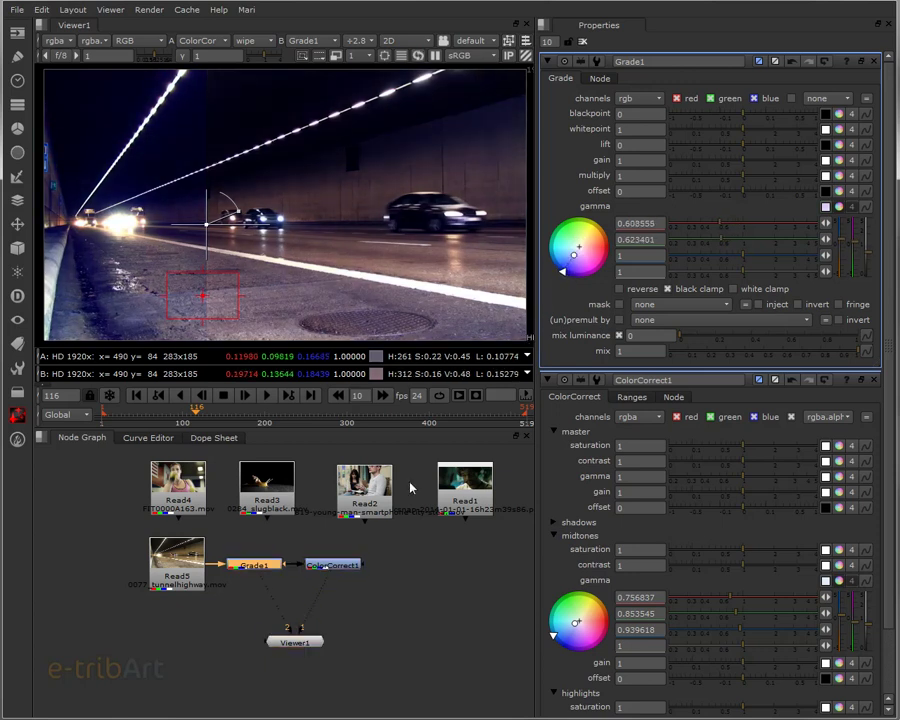
mouse_move(304, 645)
mouse_down()
mouse_move(346, 647)
mouse_move(340, 620)
mouse_up()
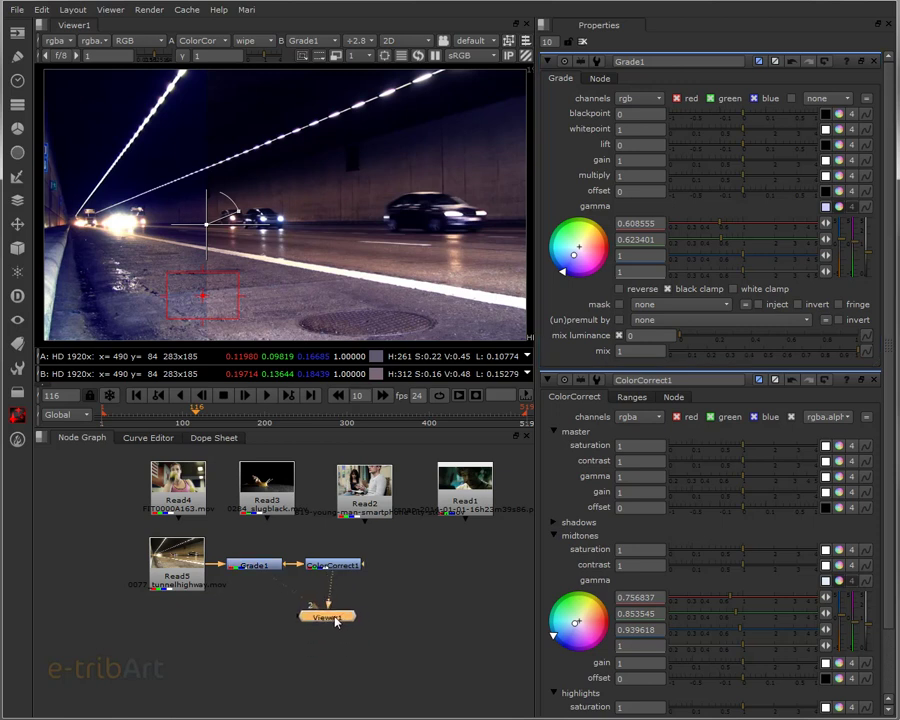